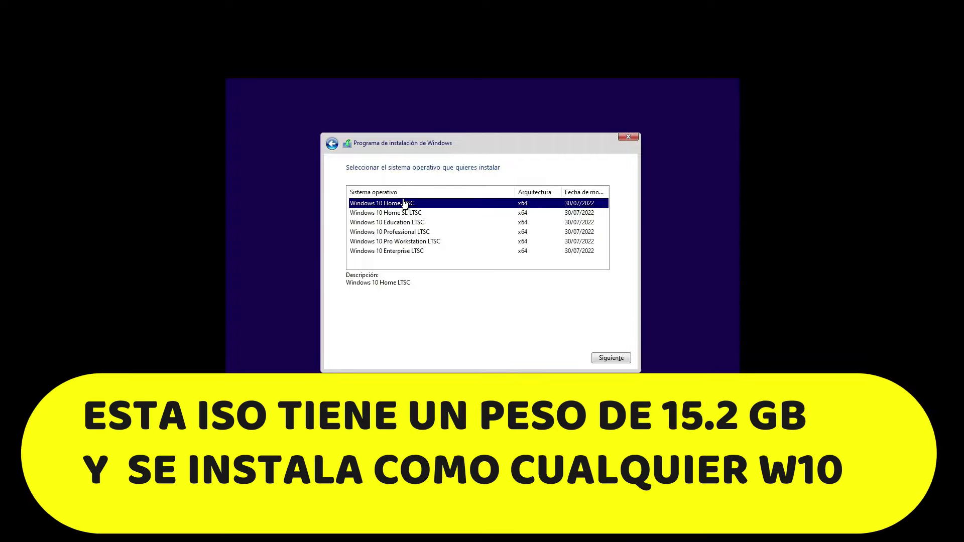
# - Look through the offered Windows 10 editions, highlighting Windows 10 Home SL LTSC and Windows 10 Education LTSC
pyautogui.click(394, 216)
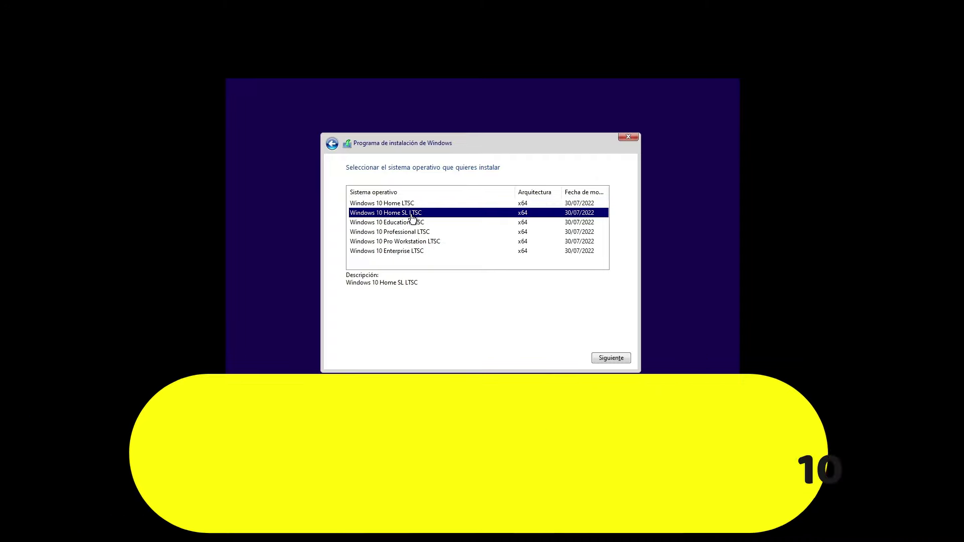
pyautogui.click(408, 223)
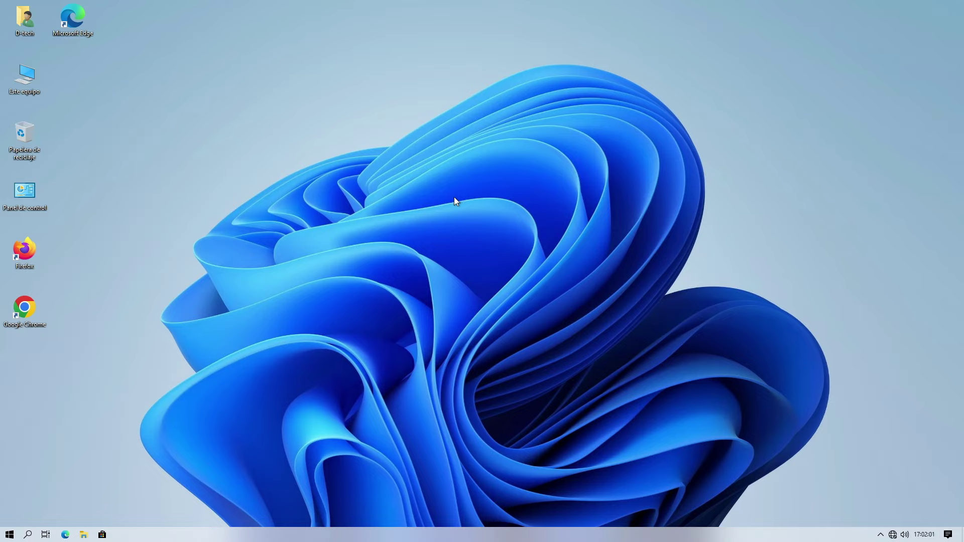
# - Review the full list of installed apps in the Start menu, then close it
pyautogui.click(8, 535)
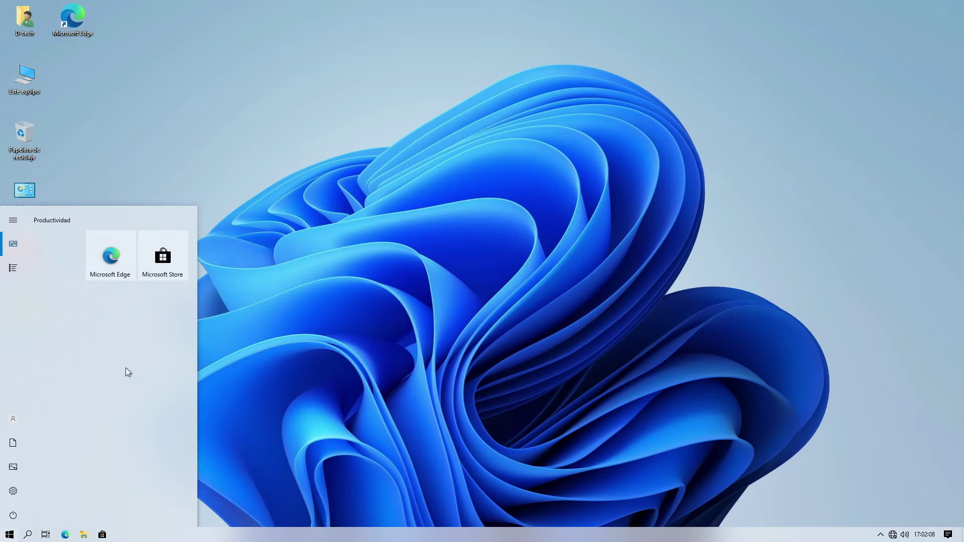
pyautogui.click(7, 270)
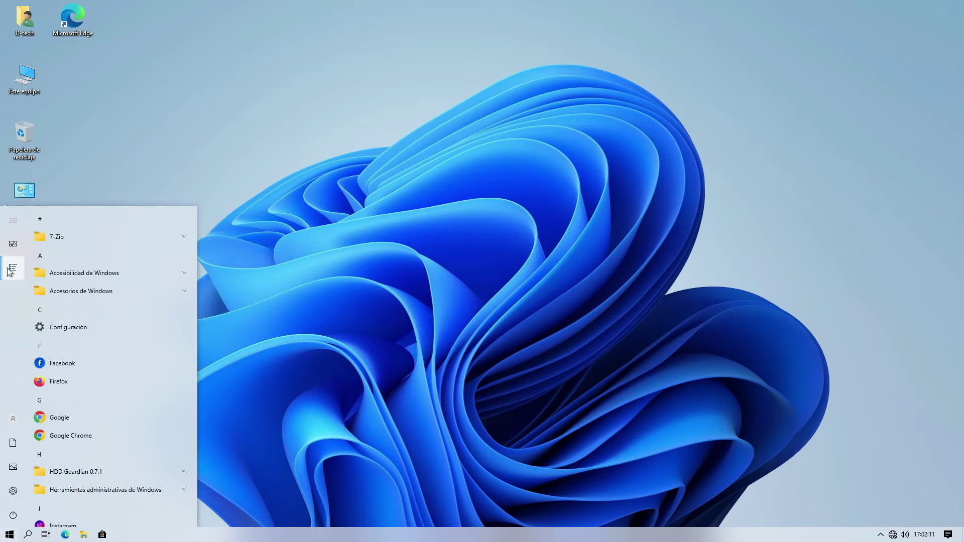
pyautogui.scroll(-1, 98, 313)
pyautogui.scroll(-10, 98, 312)
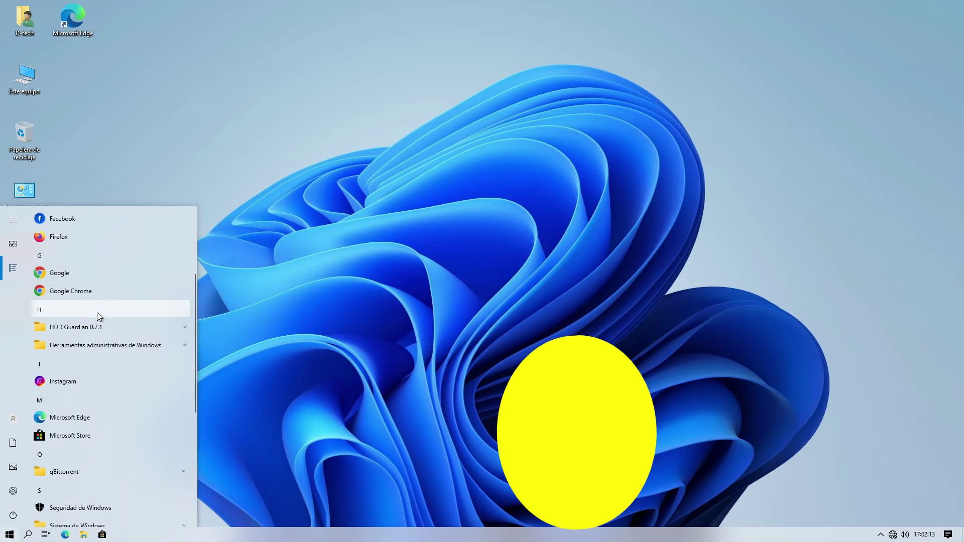
pyautogui.scroll(10, 98, 312)
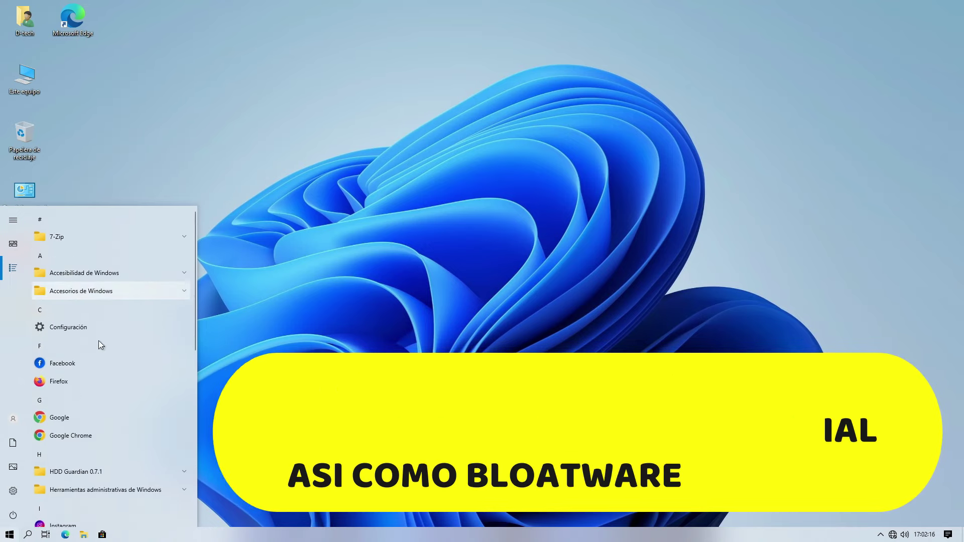
pyautogui.click(329, 251)
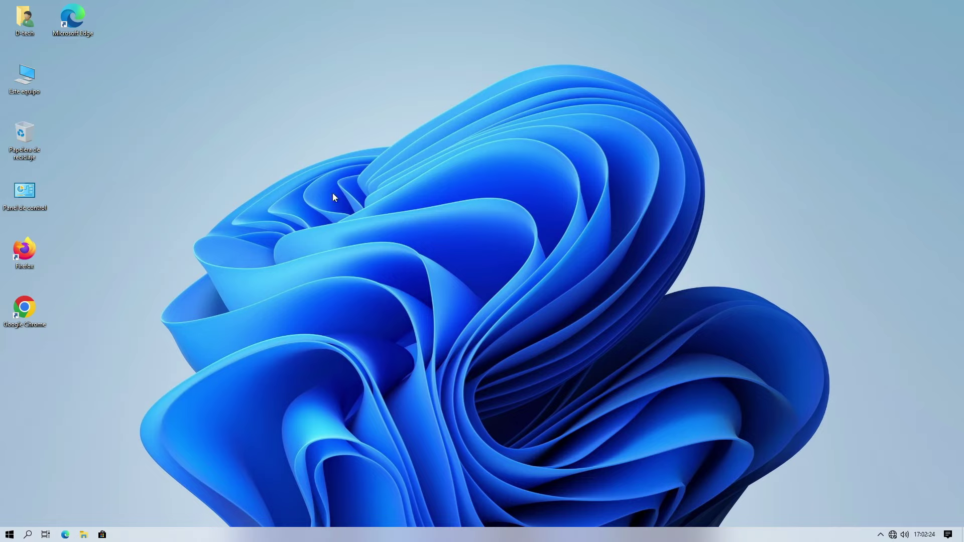
# - Go through the desktop icons one by one, from the user folder and Este equipo to Google Chrome and Microsoft Edge
pyautogui.click(17, 11)
pyautogui.click(29, 83)
pyautogui.click(26, 128)
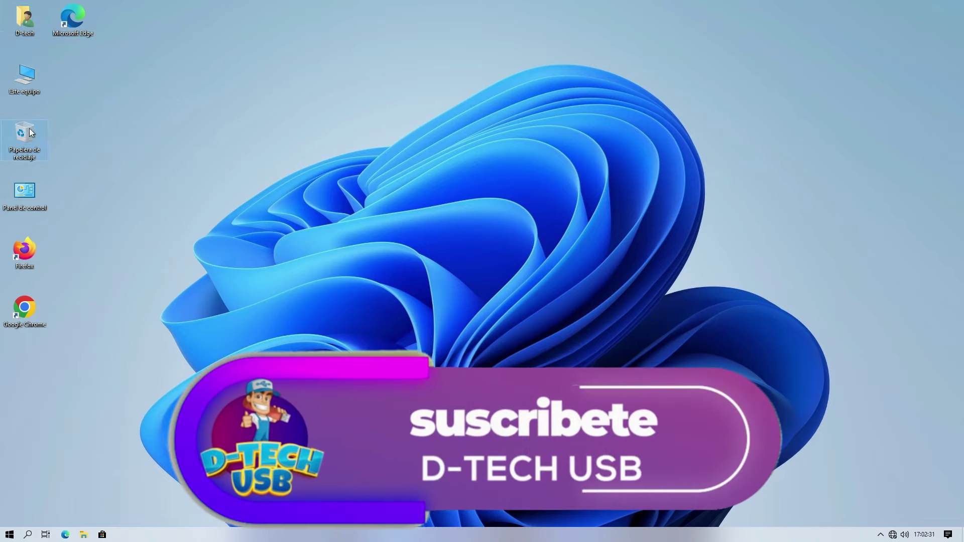
pyautogui.click(23, 196)
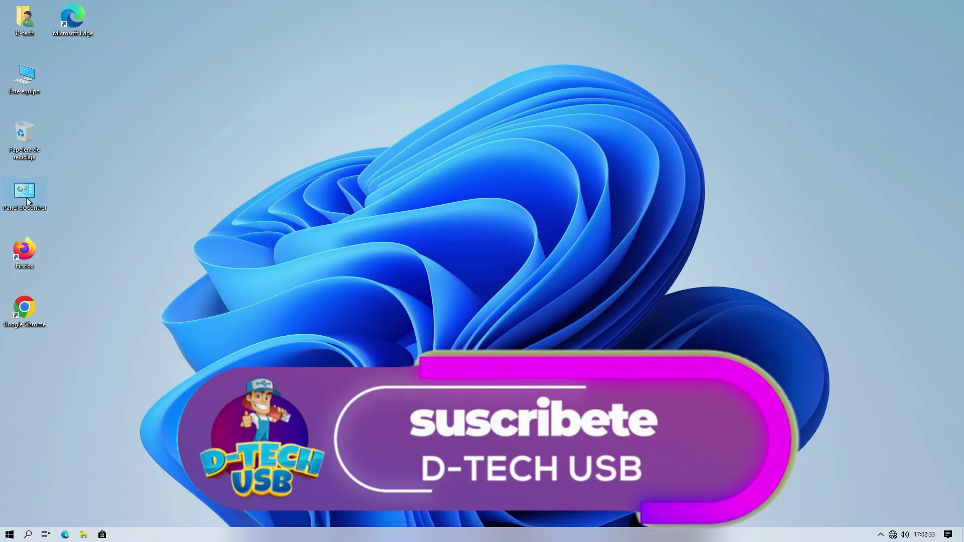
pyautogui.click(33, 250)
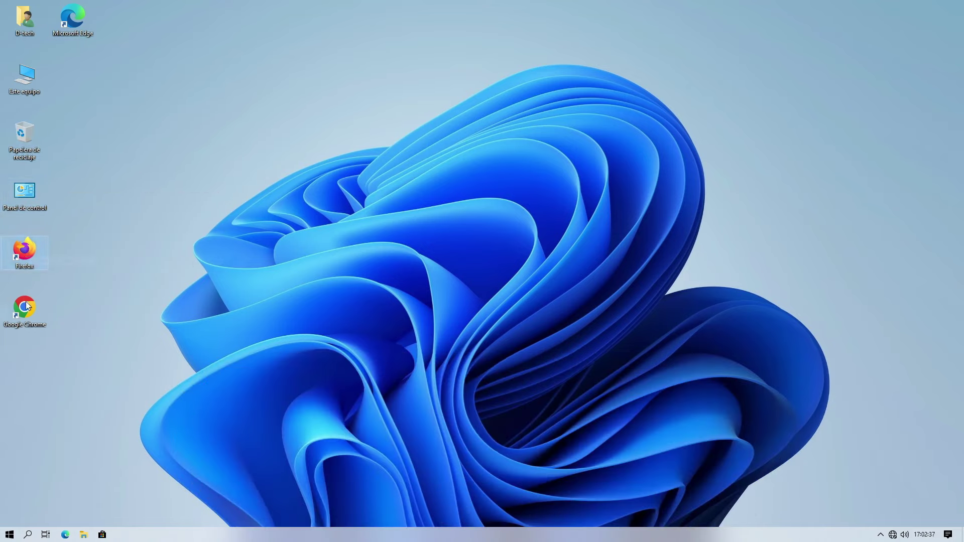
pyautogui.click(28, 307)
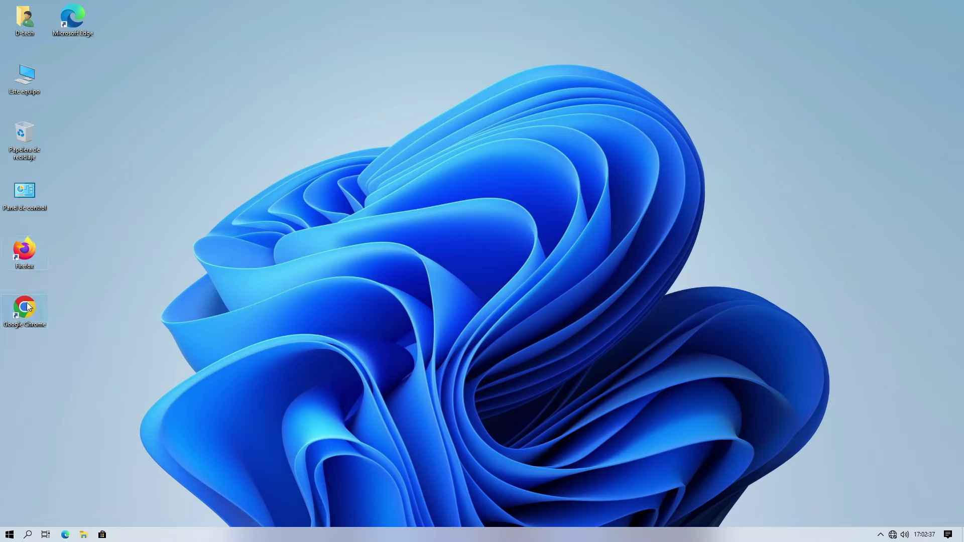
pyautogui.click(73, 20)
pyautogui.click(550, 171)
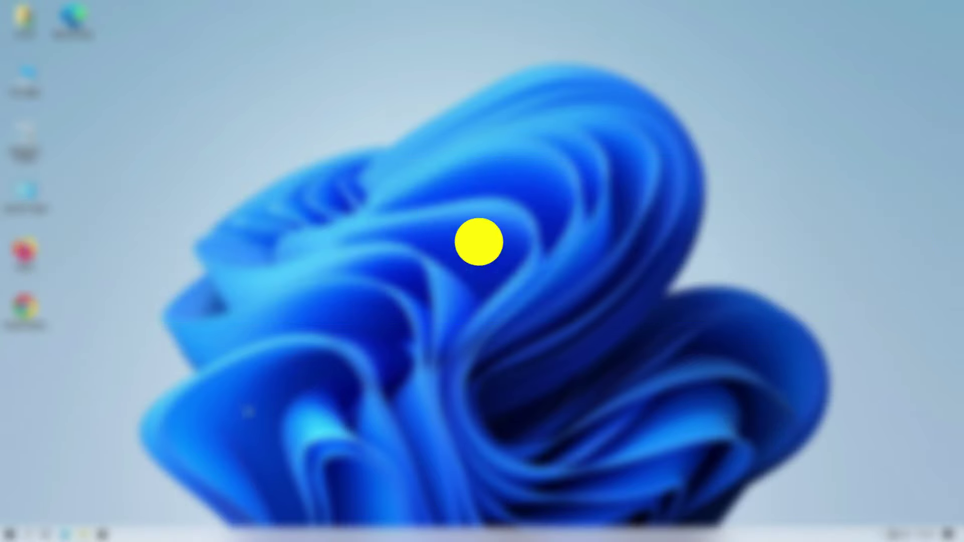
# - Run winver to check the installed Windows version and build, moving its window clear of the screen corner
pyautogui.click(5, 535)
pyautogui.write('winv')
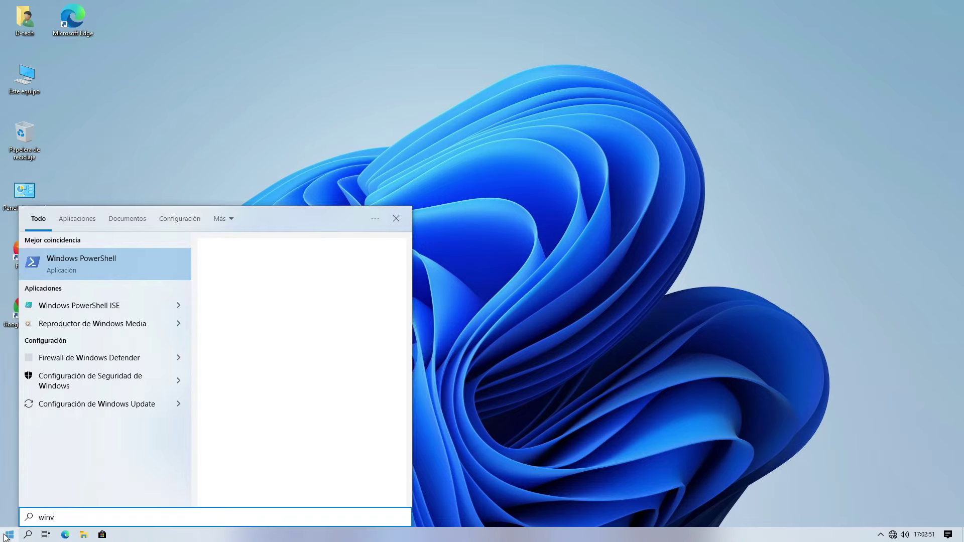
pyautogui.write('er')
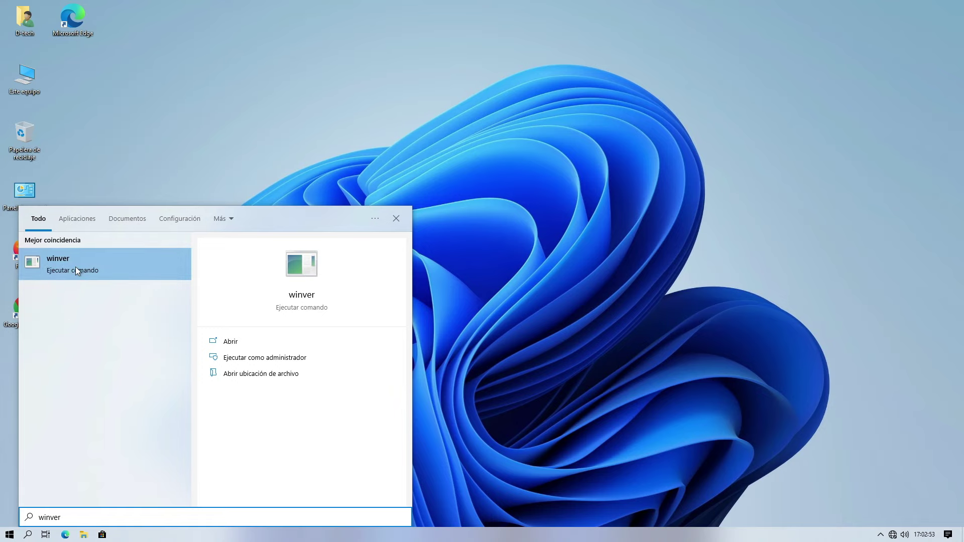
pyautogui.click(76, 271)
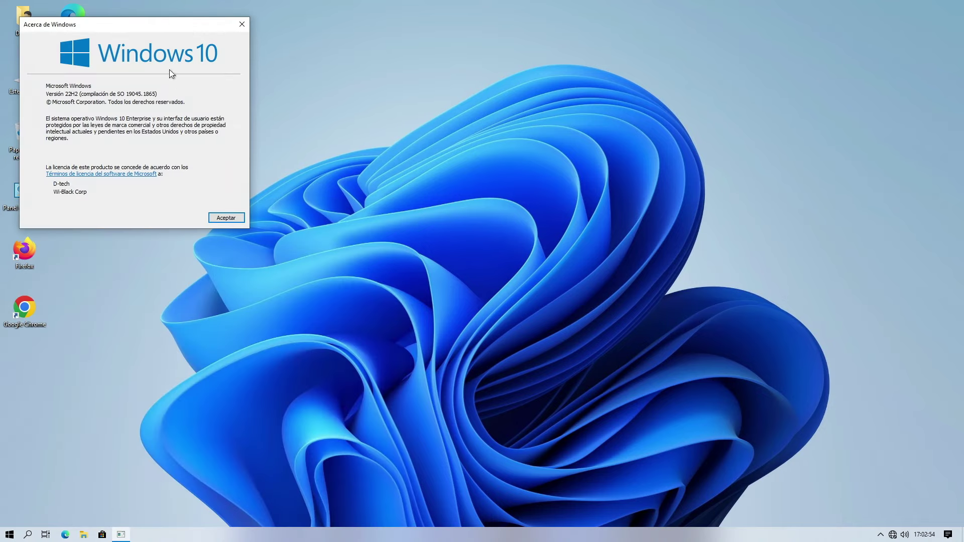
pyautogui.moveTo(136, 29); pyautogui.dragTo(188, 64)
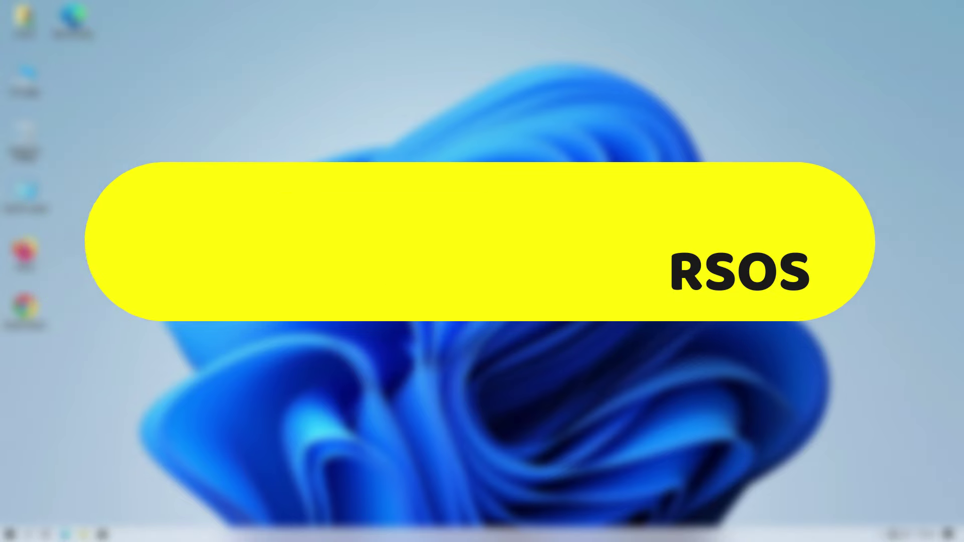
# - Examine the running processes and memory performance in the detailed view of Task Manager, and close it
pyautogui.rightClick(673, 535)
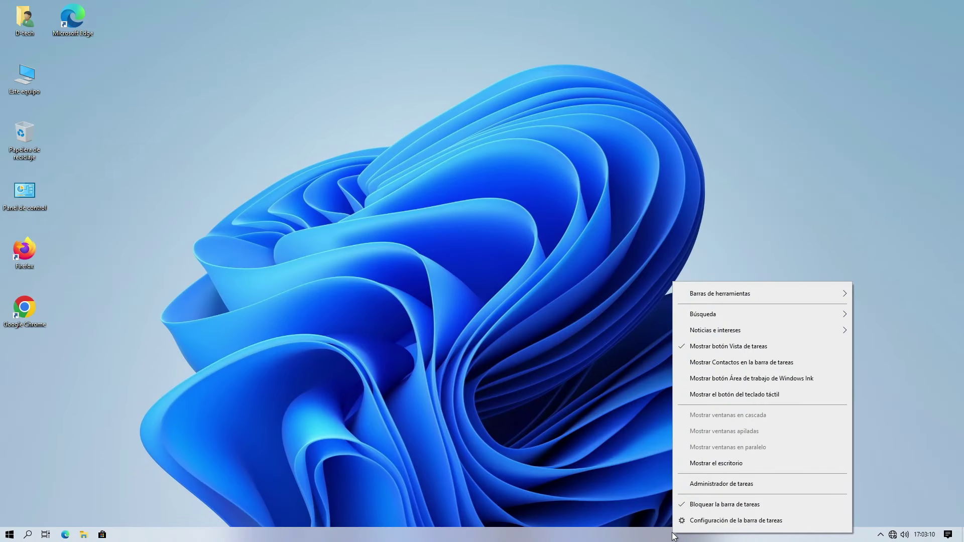
pyautogui.click(708, 484)
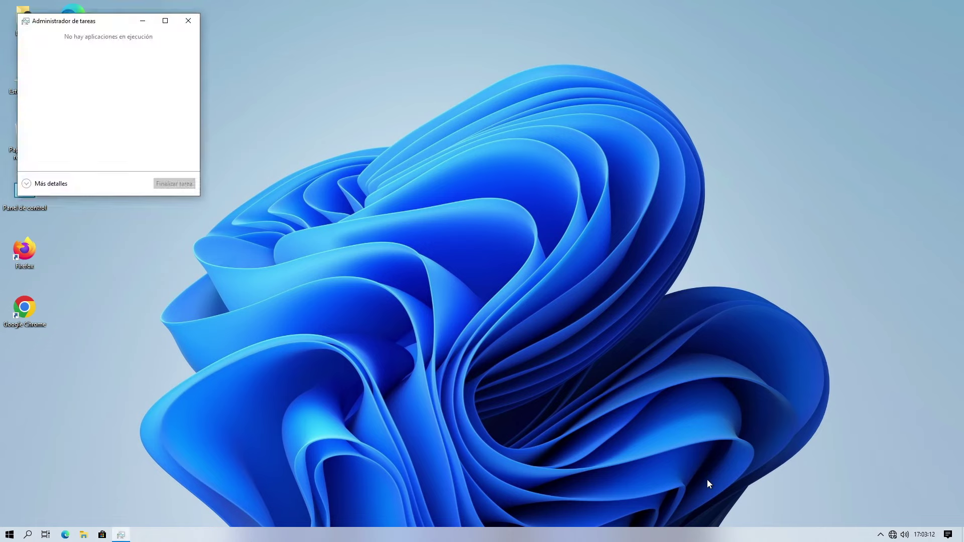
pyautogui.moveTo(119, 30); pyautogui.dragTo(253, 75)
pyautogui.click(168, 229)
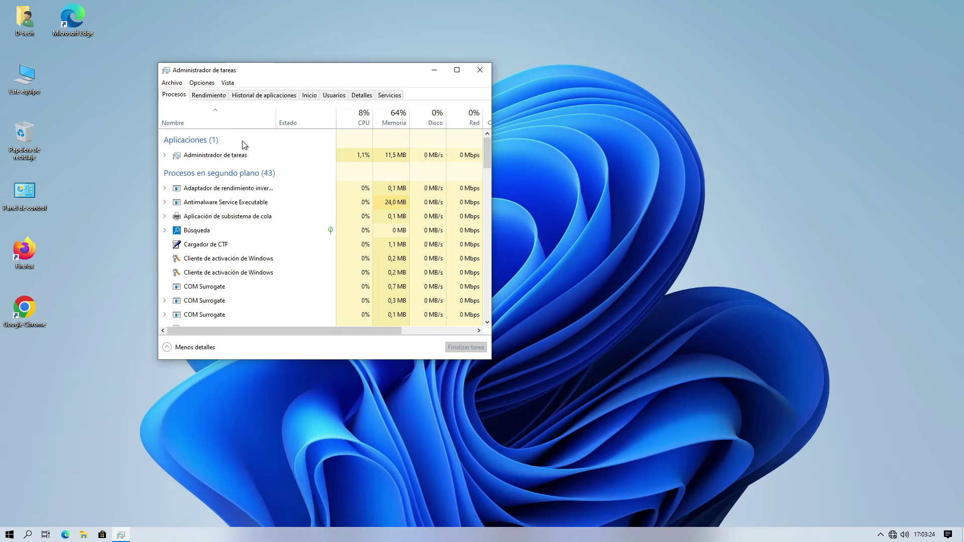
pyautogui.click(213, 98)
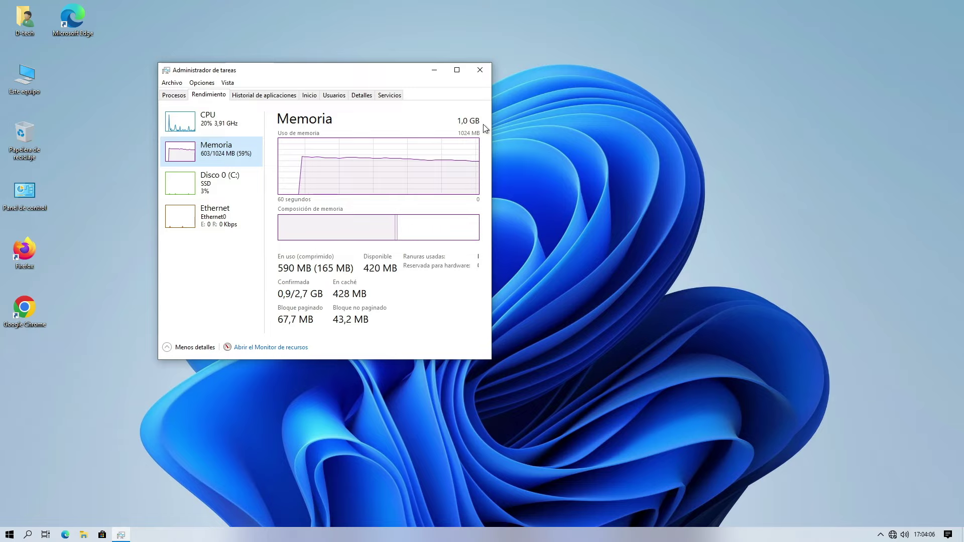
pyautogui.click(481, 67)
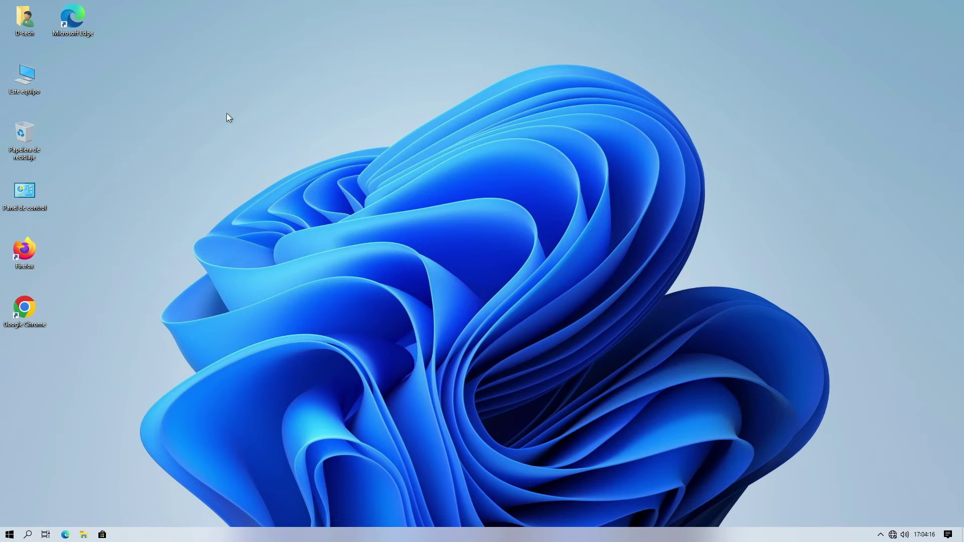
# - Check the used and free space in the properties of Disco local (C:), and close File Explorer
pyautogui.press('super+e')
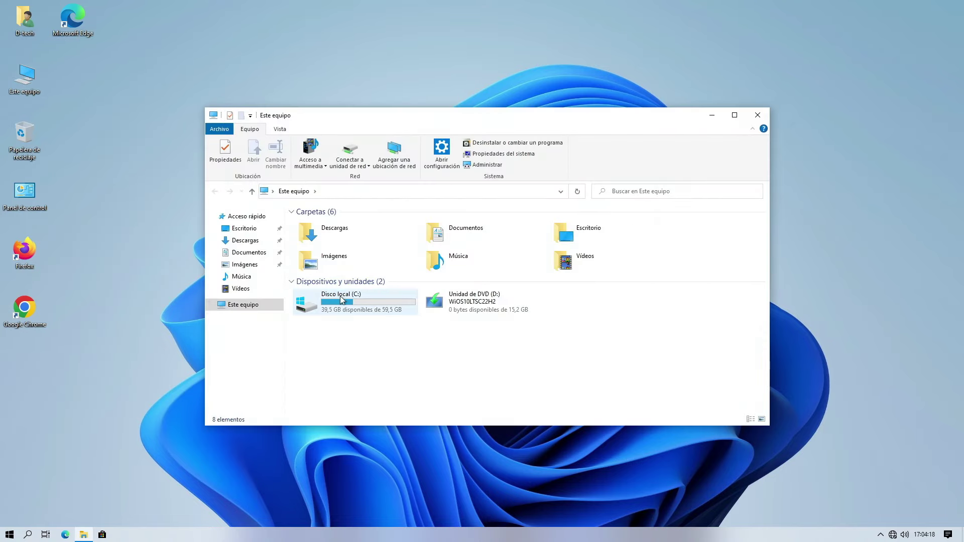
pyautogui.click(341, 299)
pyautogui.rightClick(343, 300)
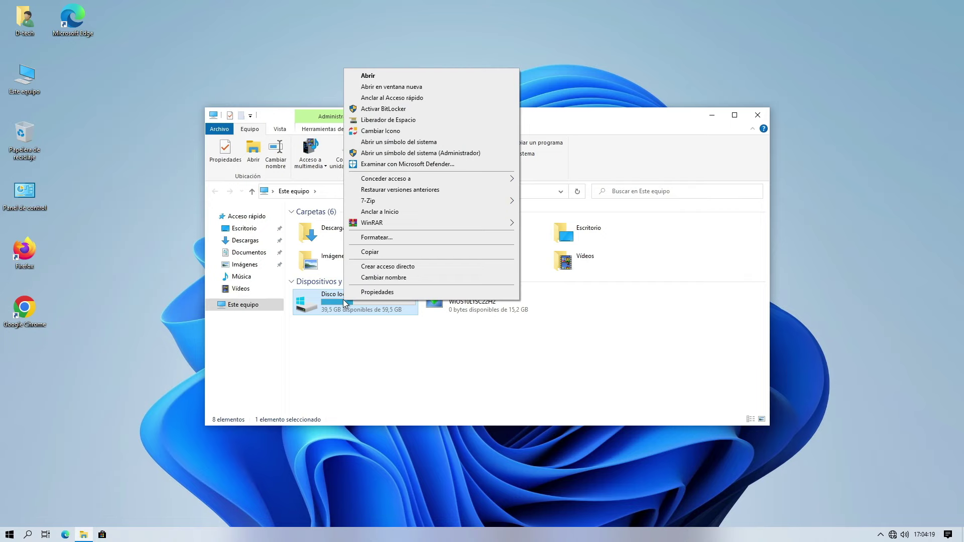
pyautogui.click(376, 293)
pyautogui.moveTo(413, 283); pyautogui.dragTo(341, 153)
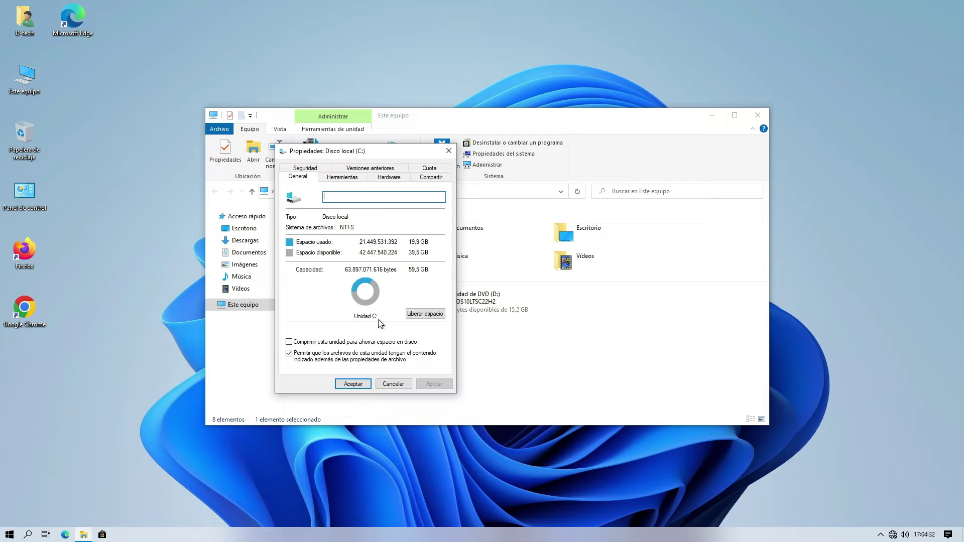
pyautogui.click(352, 384)
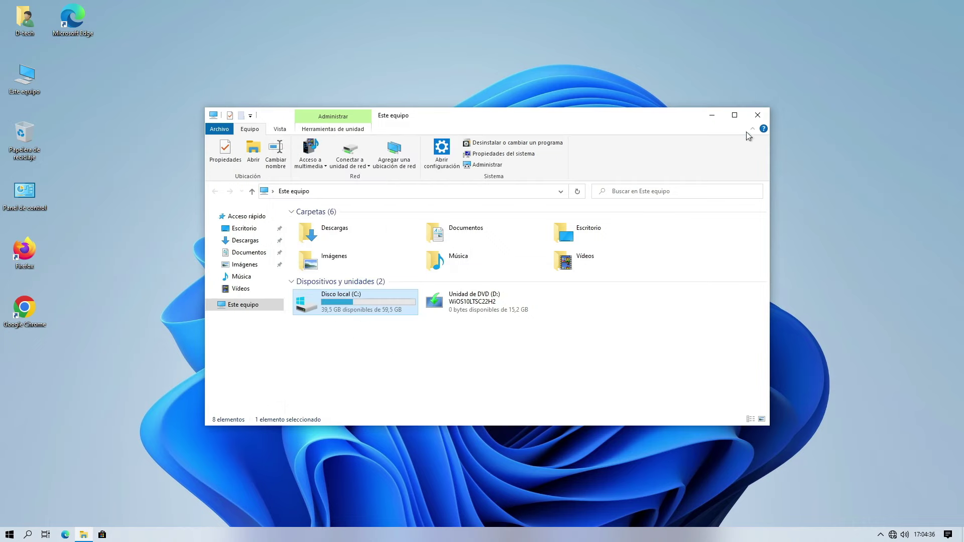
pyautogui.click(758, 116)
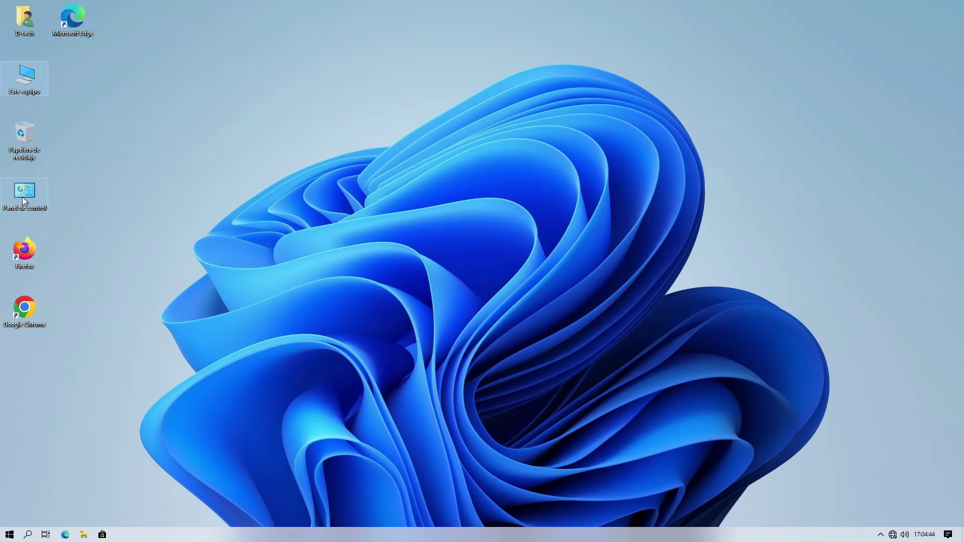
# - Open the Control Panel, look over its items, and switch the view to Categoría
pyautogui.doubleClick(22, 196)
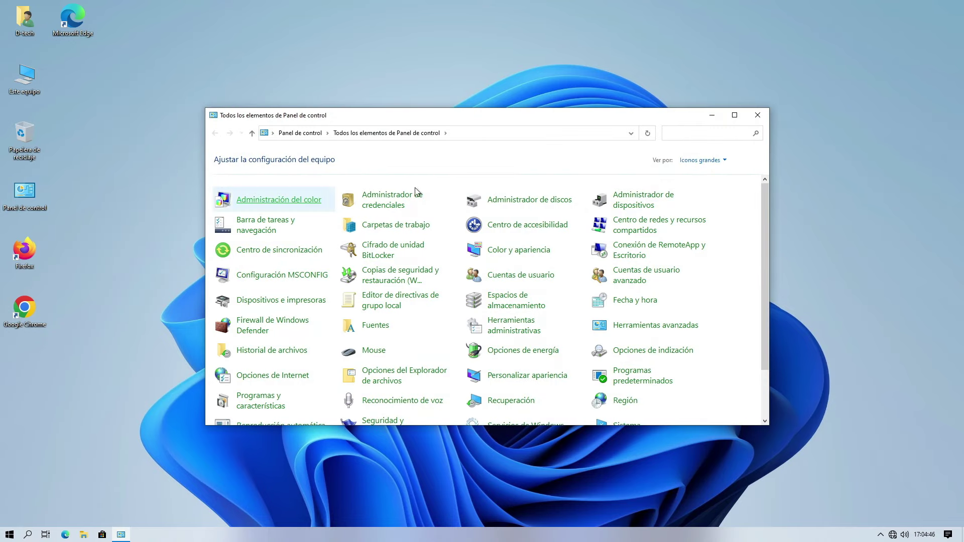
pyautogui.scroll(-3, 609, 208)
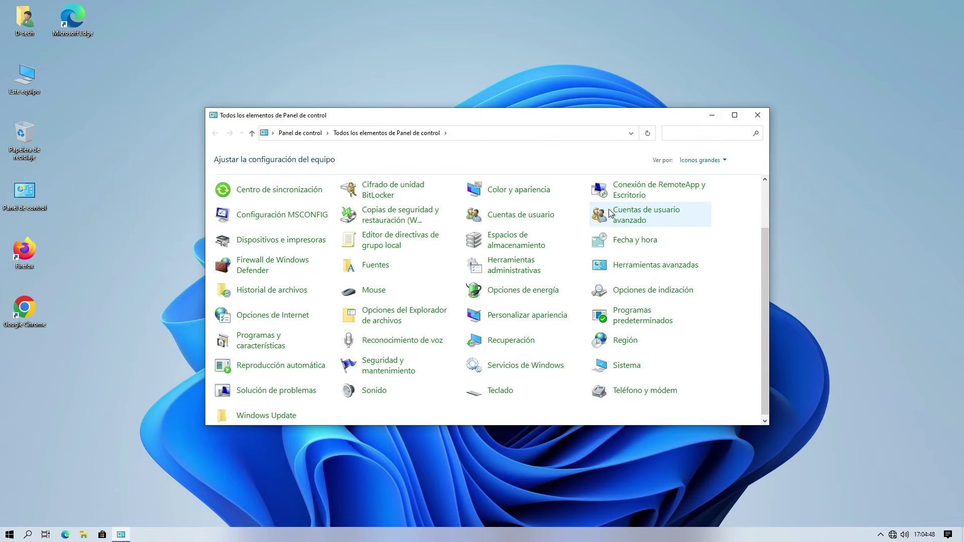
pyautogui.click(706, 162)
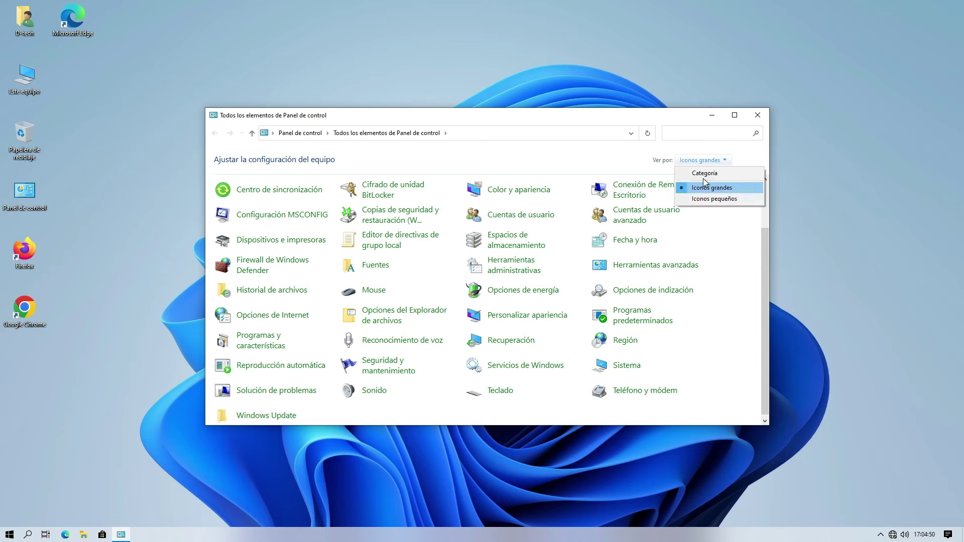
pyautogui.click(704, 176)
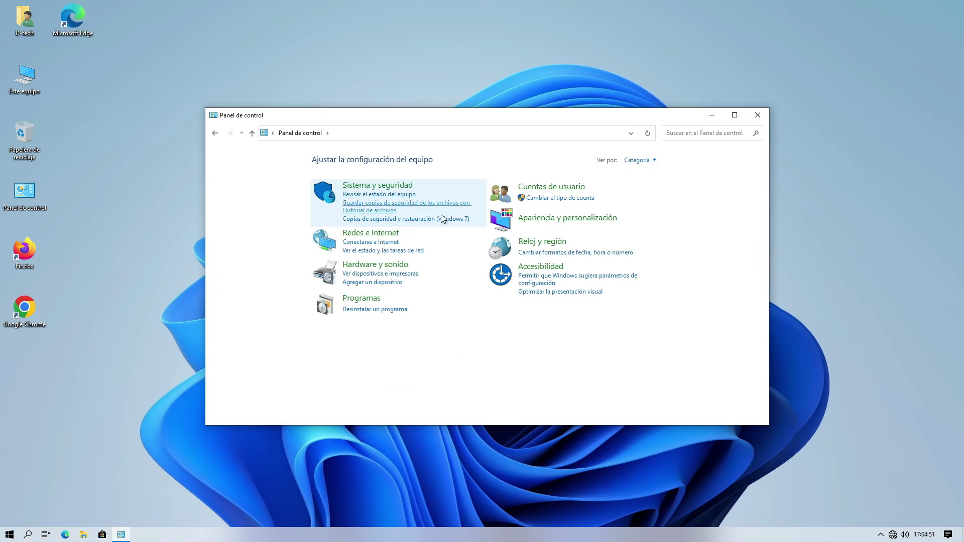
# - Open the list of installed programs in a maximized window and inspect the 7-Zip, Google Chrome, HDD Guardian and Microsoft Edge entries
pyautogui.click(368, 310)
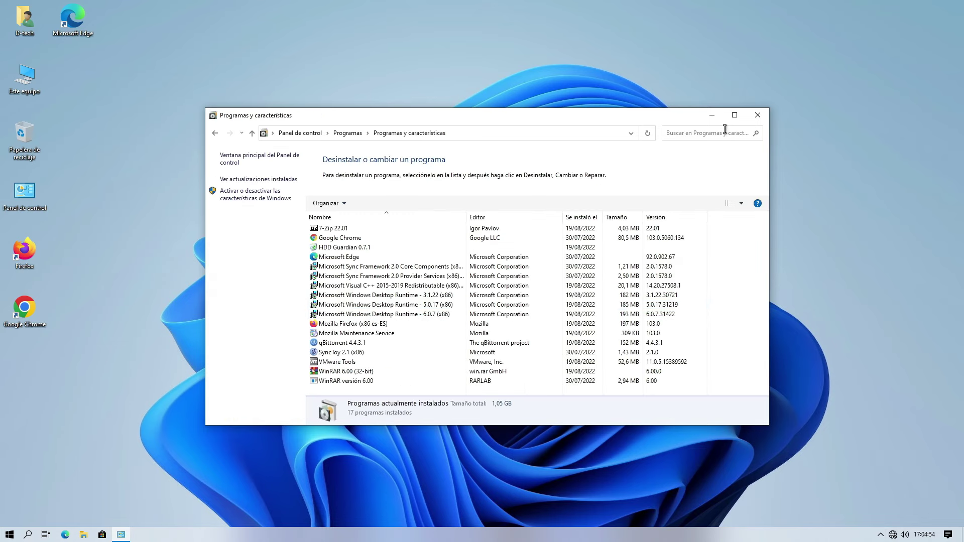
pyautogui.click(733, 115)
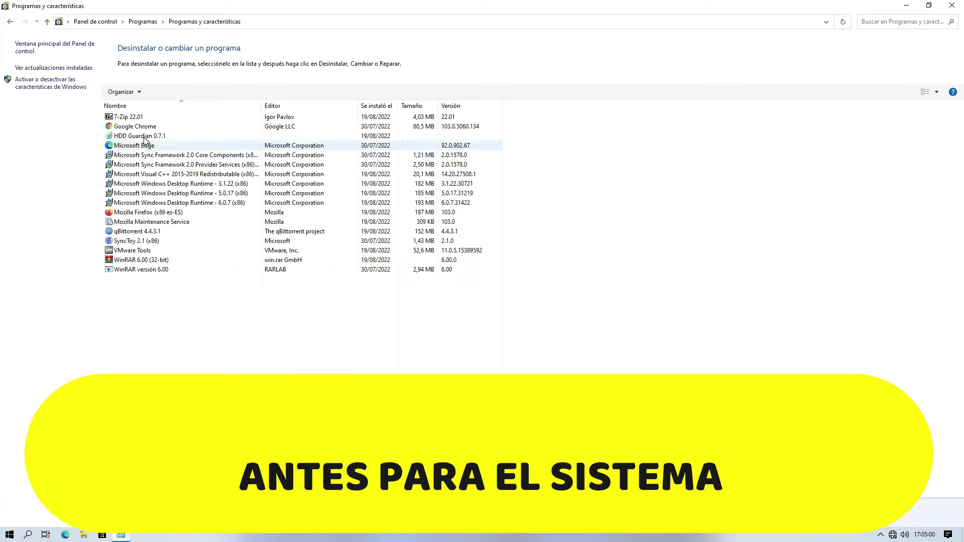
pyautogui.click(113, 119)
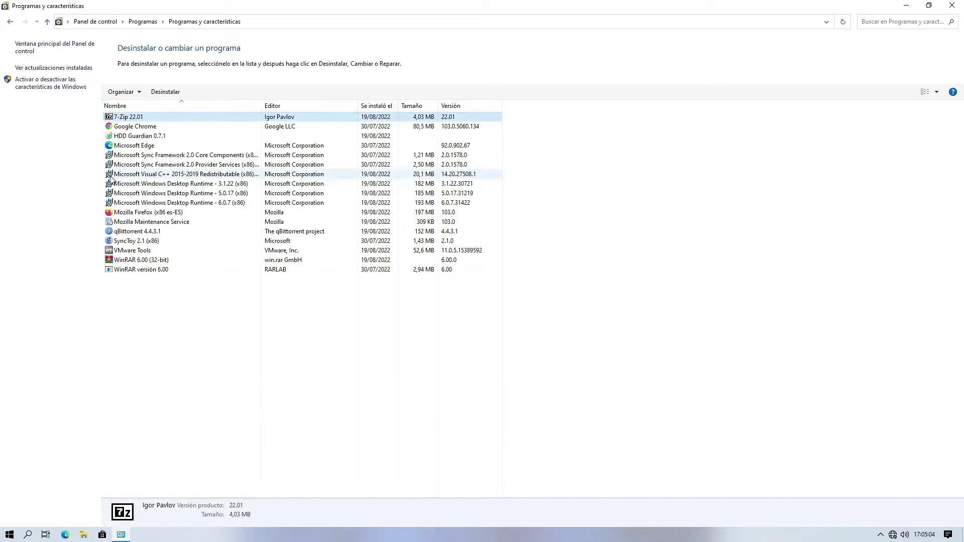
pyautogui.click(141, 128)
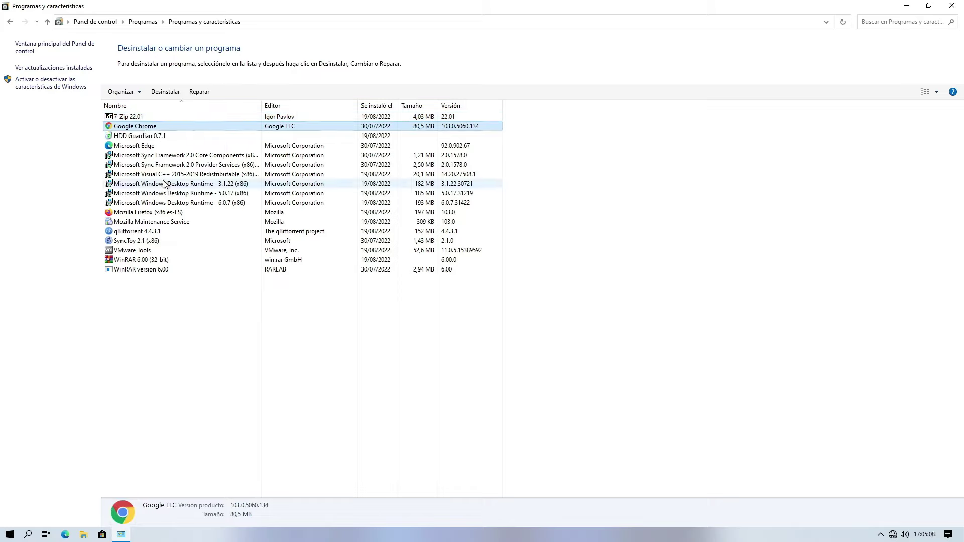
pyautogui.click(137, 136)
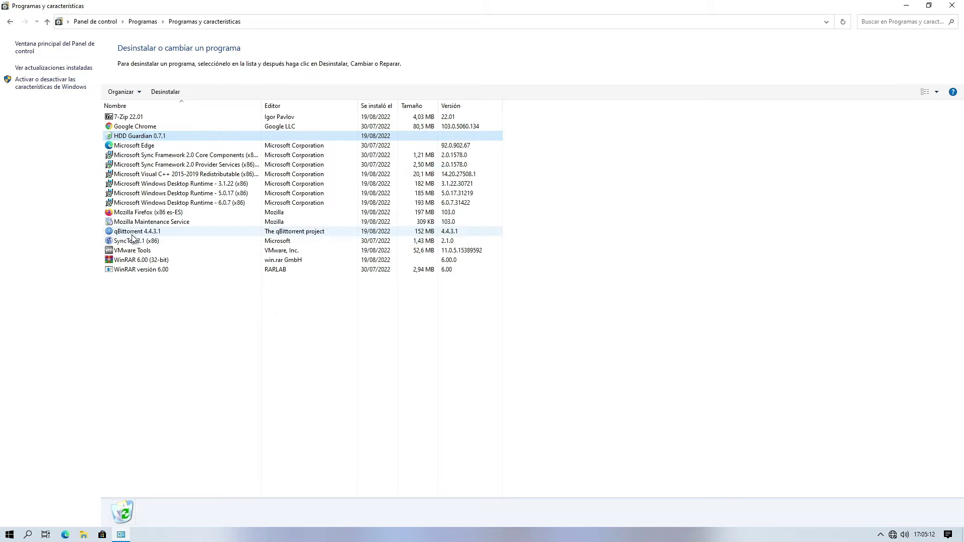
pyautogui.click(136, 146)
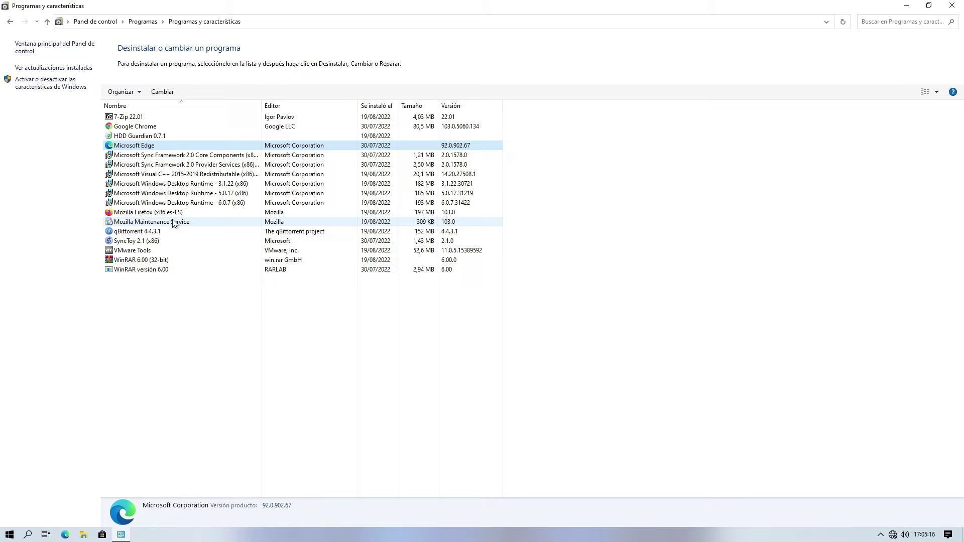
# - Inspect the Microsoft Sync Framework, Visual C++ Redistributable and Windows Desktop Runtime entries in the installed programs
pyautogui.click(149, 156)
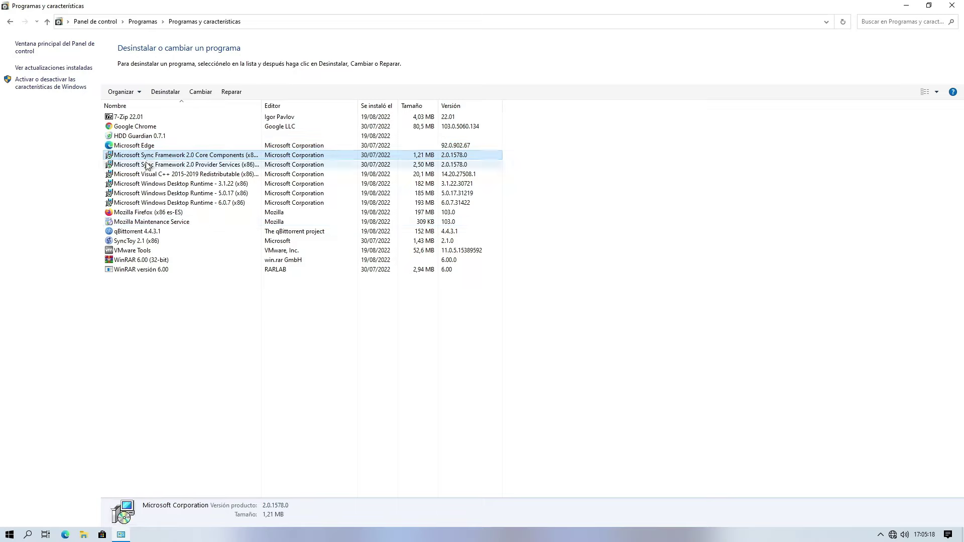
pyautogui.click(148, 165)
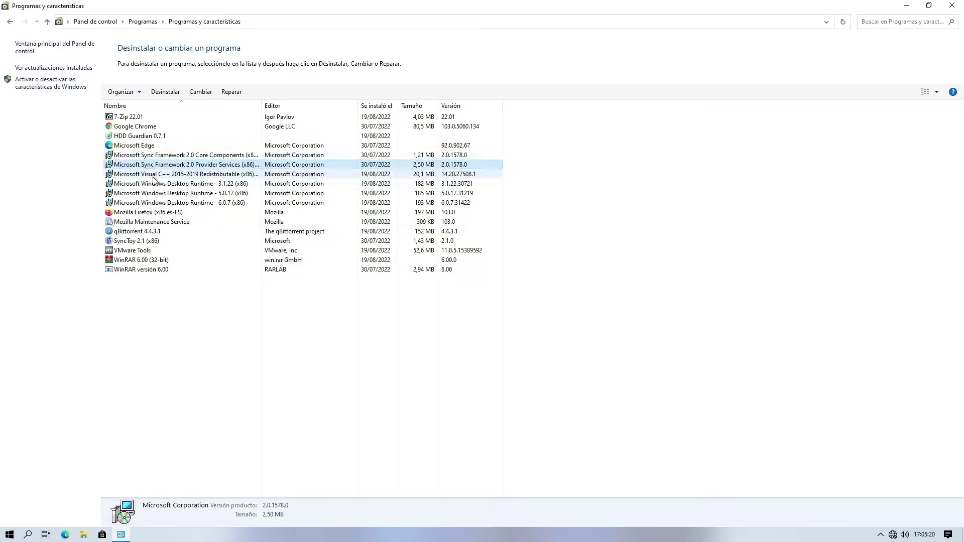
pyautogui.click(147, 173)
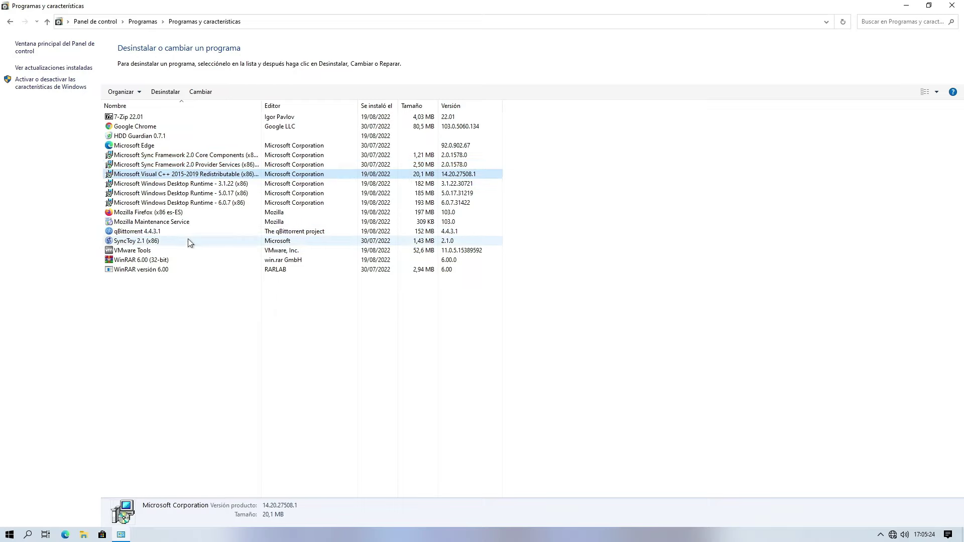
pyautogui.click(147, 184)
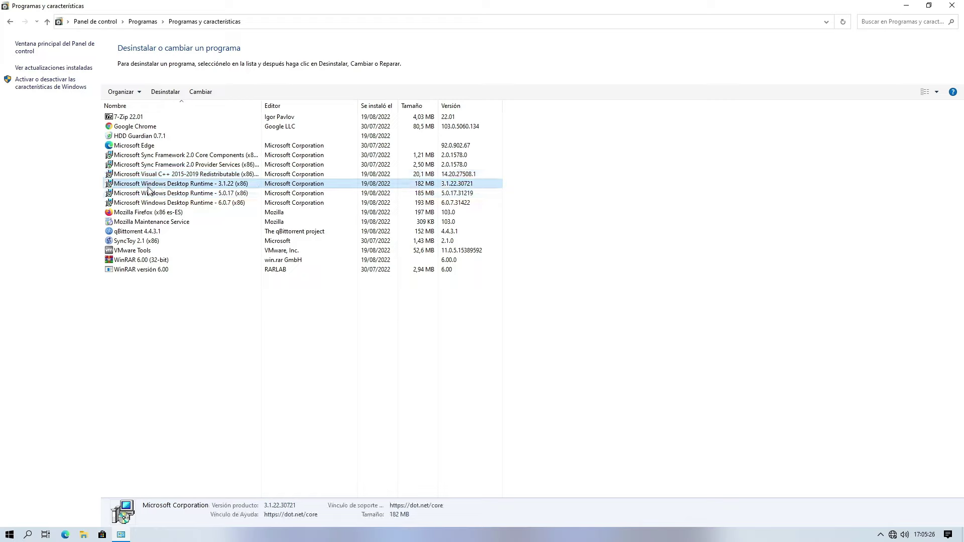
pyautogui.click(147, 194)
pyautogui.click(148, 203)
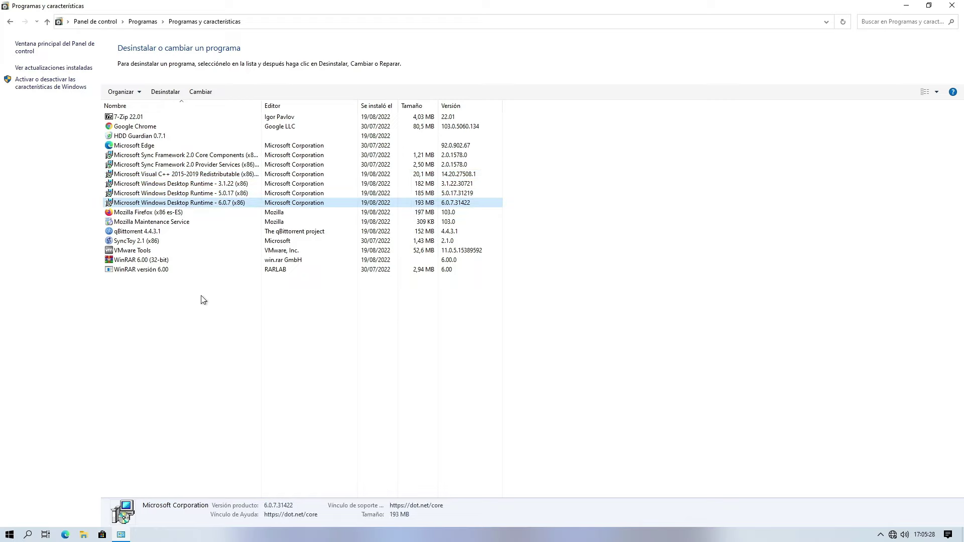
# - Inspect the Mozilla Firefox, qBittorrent, SyncToy and WinRAR entries in the installed programs
pyautogui.click(156, 213)
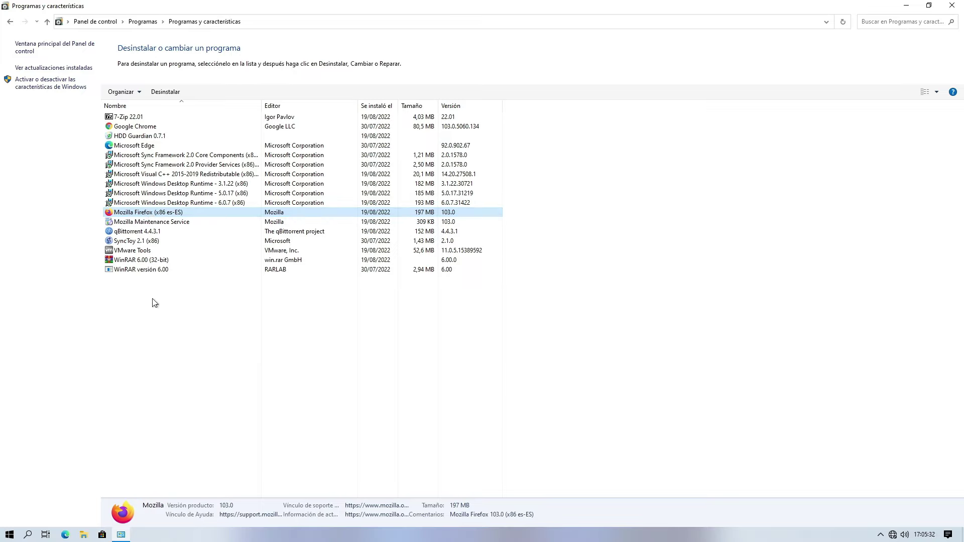
pyautogui.click(132, 233)
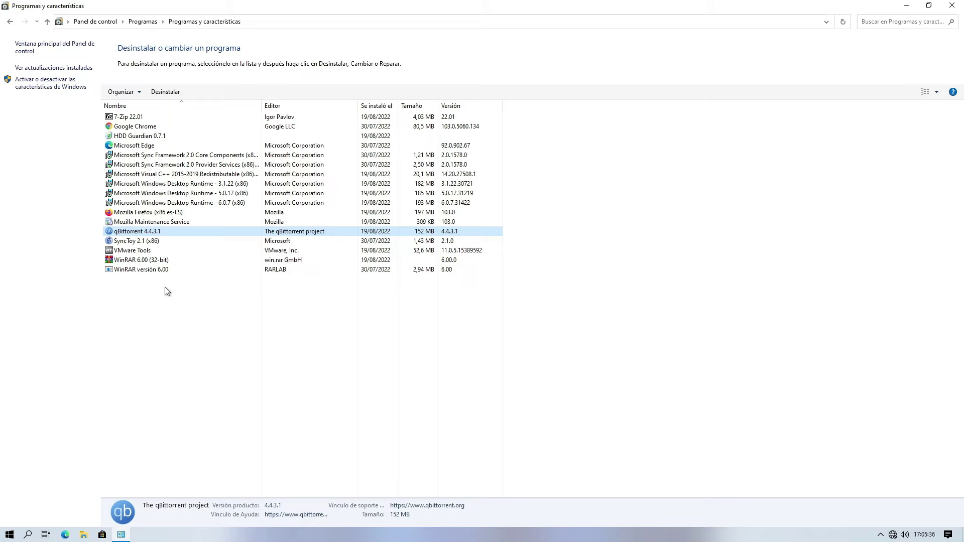
pyautogui.click(129, 242)
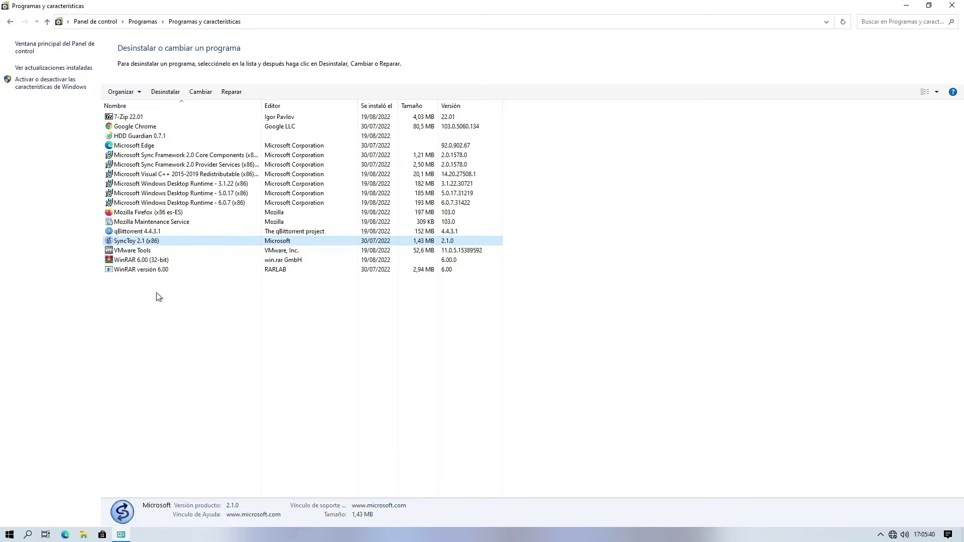
pyautogui.click(141, 260)
pyautogui.press('Down')
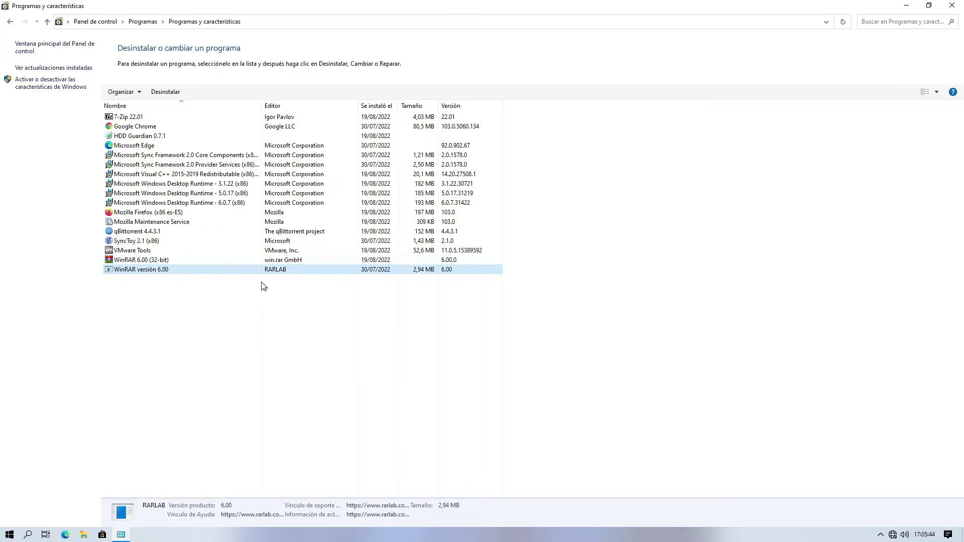
# - Check the installed updates and look through the list of optional Windows features, and close the Control Panel
pyautogui.click(36, 68)
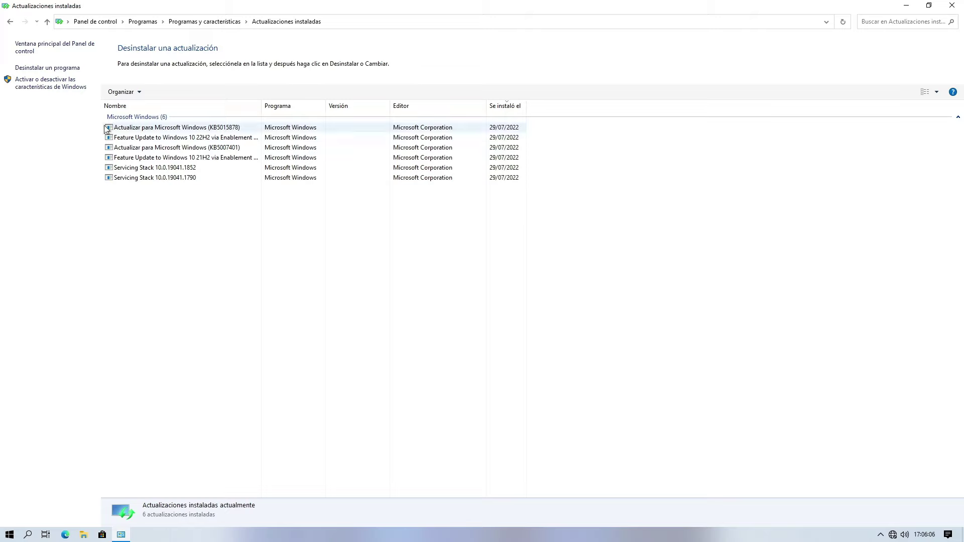
pyautogui.click(38, 87)
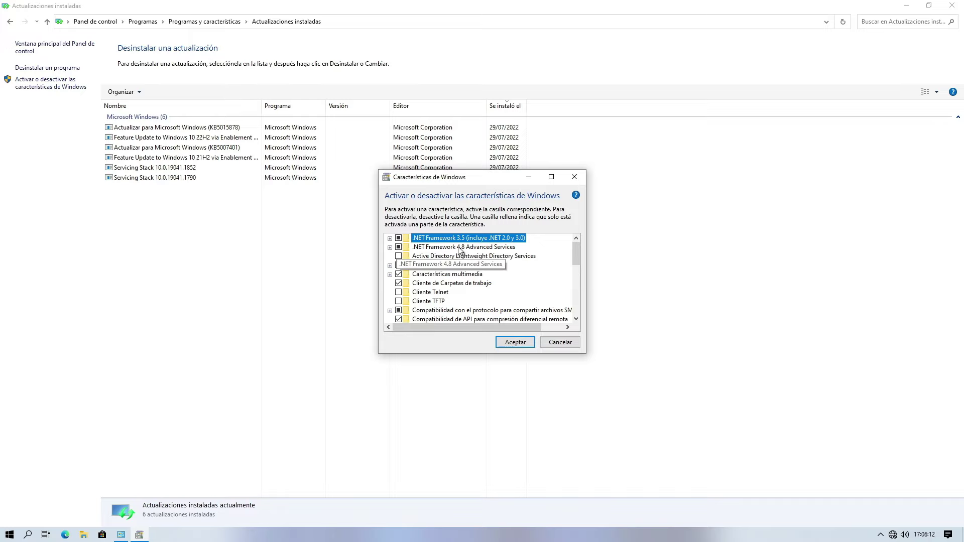
pyautogui.click(460, 247)
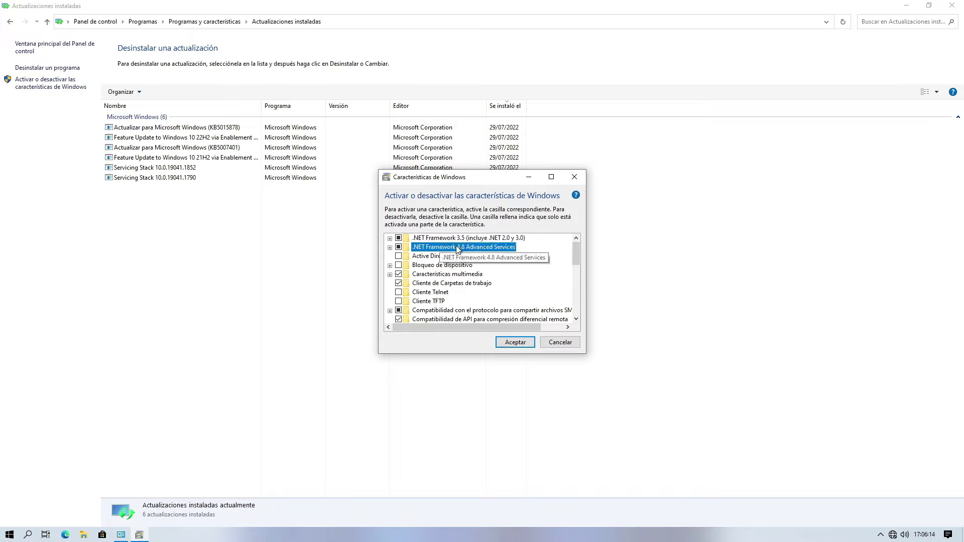
pyautogui.scroll(-2, 464, 256)
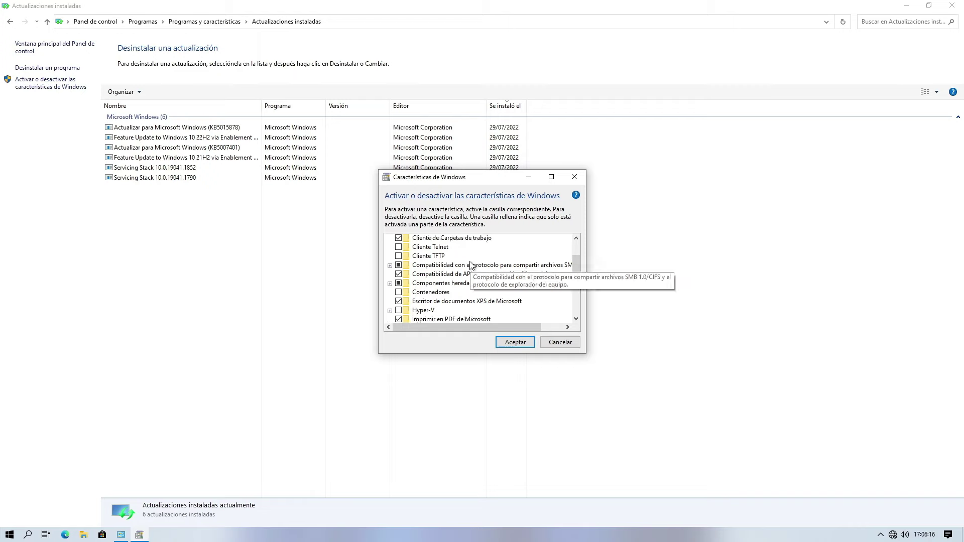
pyautogui.scroll(-3, 470, 264)
pyautogui.scroll(-3, 470, 264)
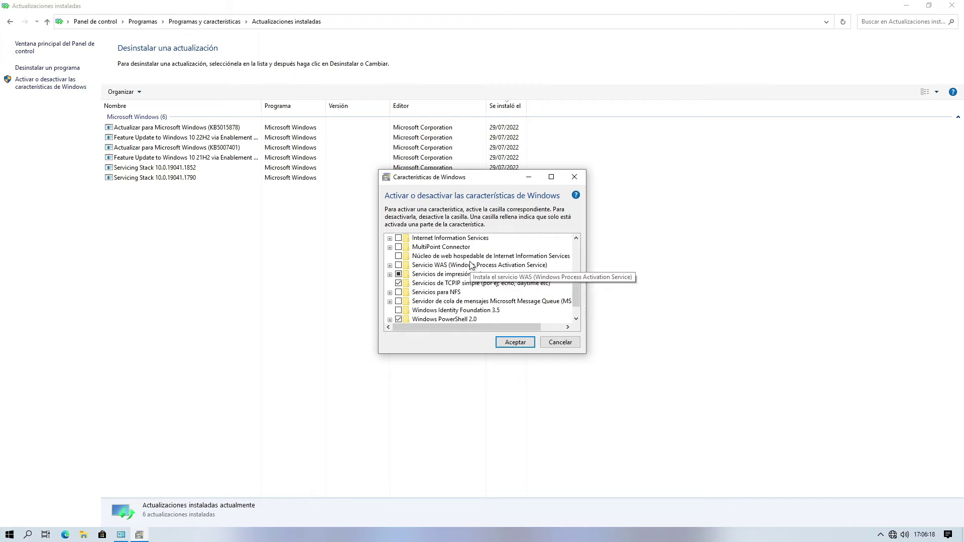
pyautogui.scroll(2, 470, 264)
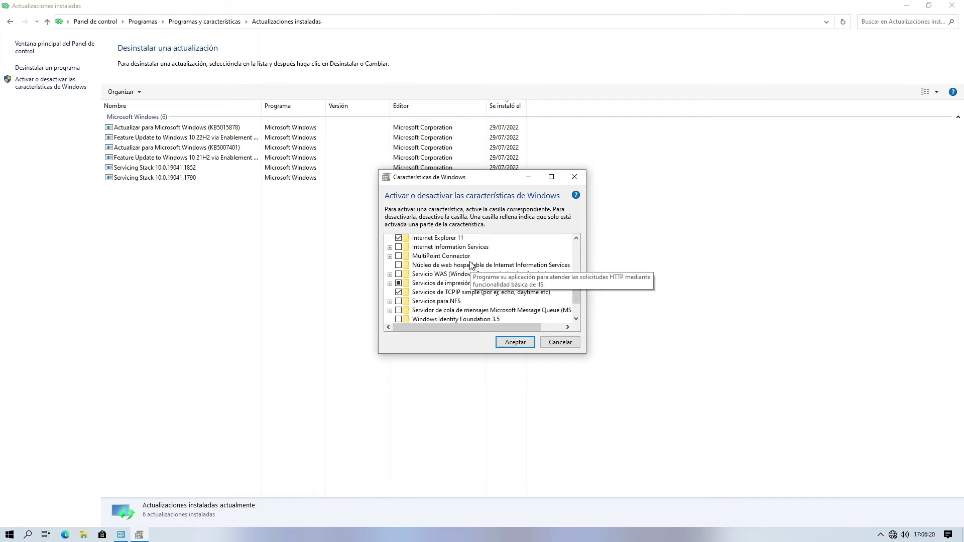
pyautogui.scroll(7, 470, 264)
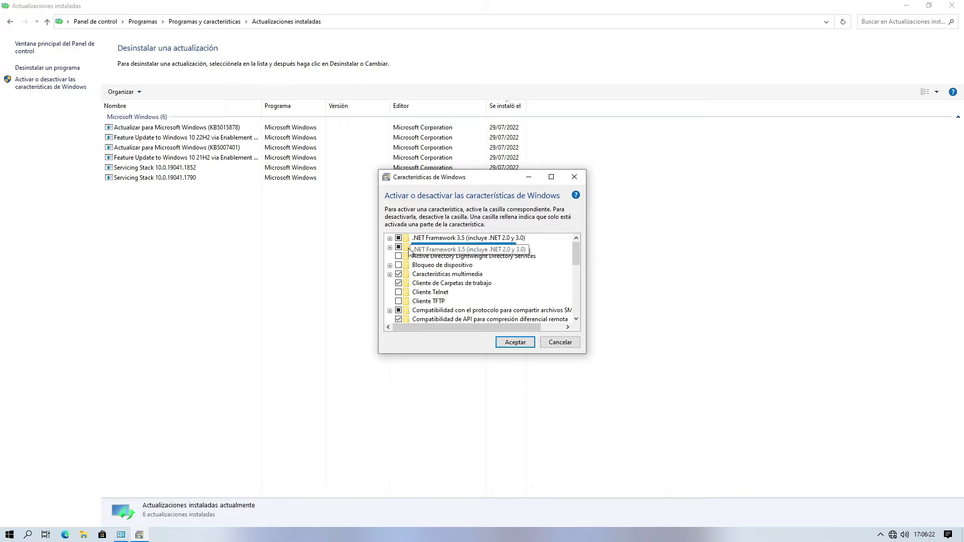
pyautogui.click(515, 342)
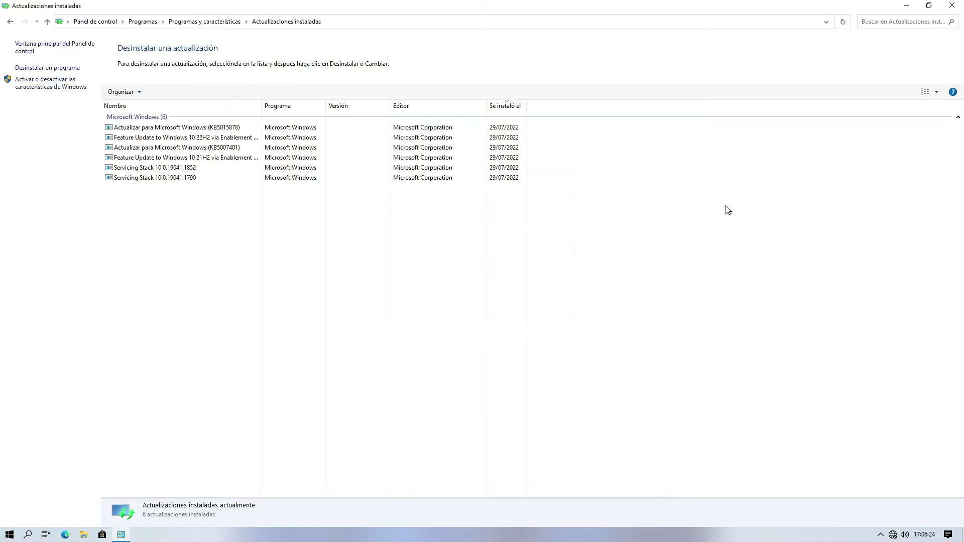
pyautogui.click(953, 5)
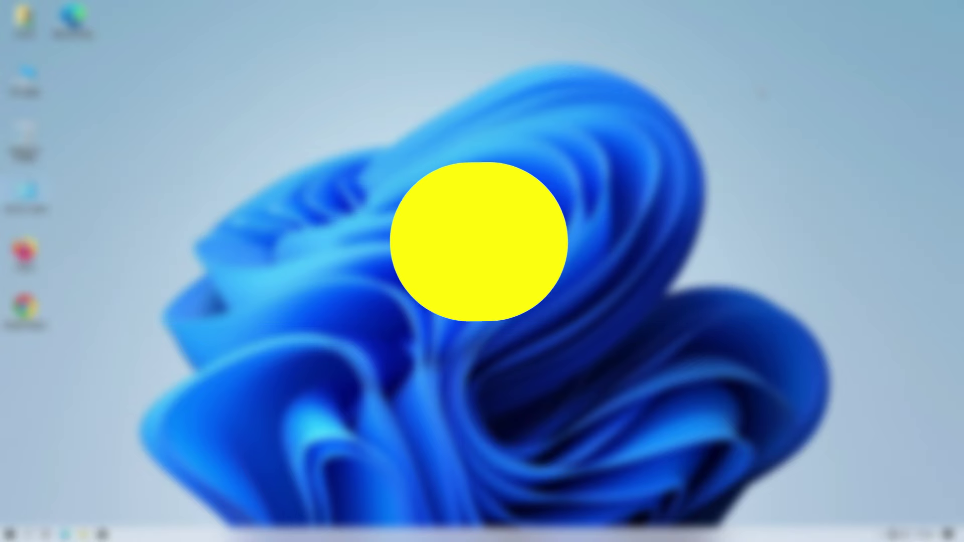
# - Look over the custom options offered for the desktop and open Fondo de pantalla under Personalización clásica
pyautogui.rightClick(757, 87)
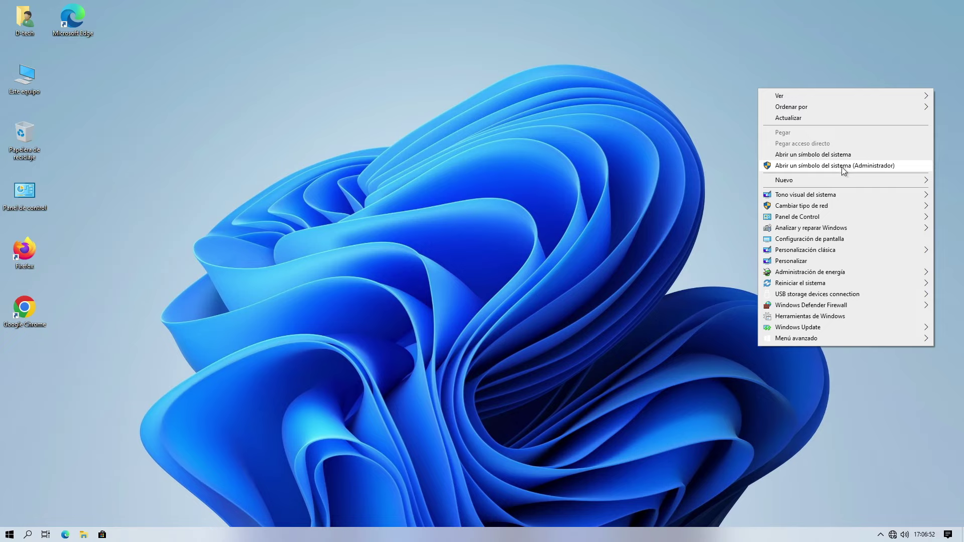
pyautogui.moveTo(813, 196)
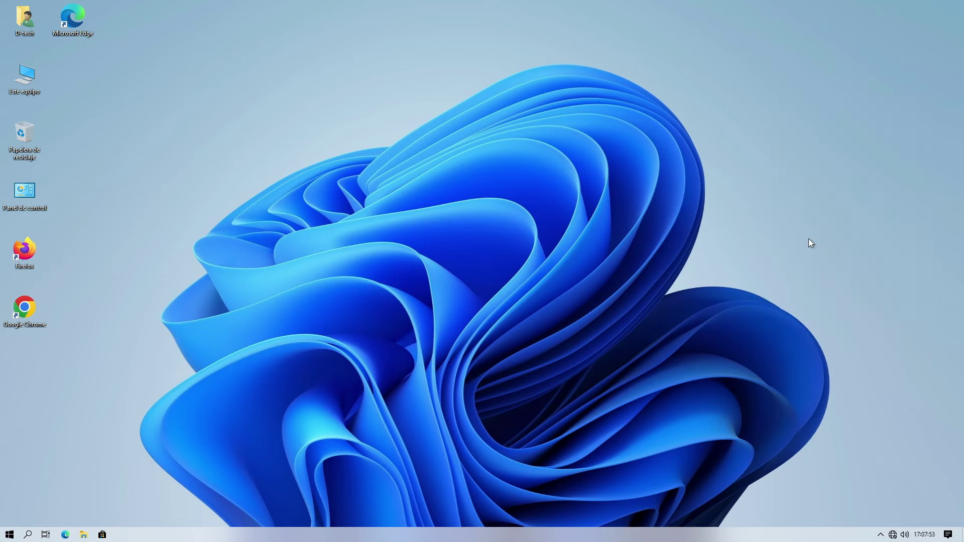
pyautogui.rightClick(808, 239)
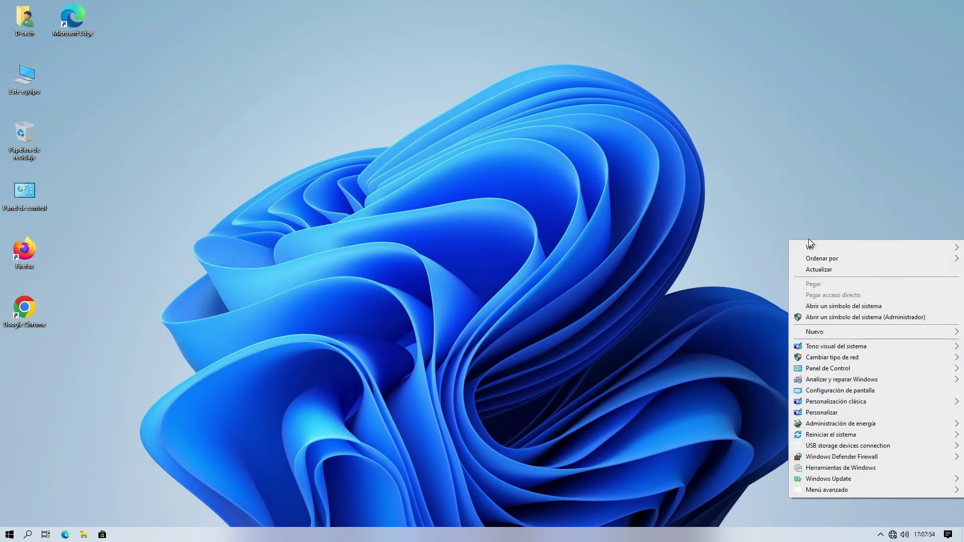
pyautogui.moveTo(814, 357)
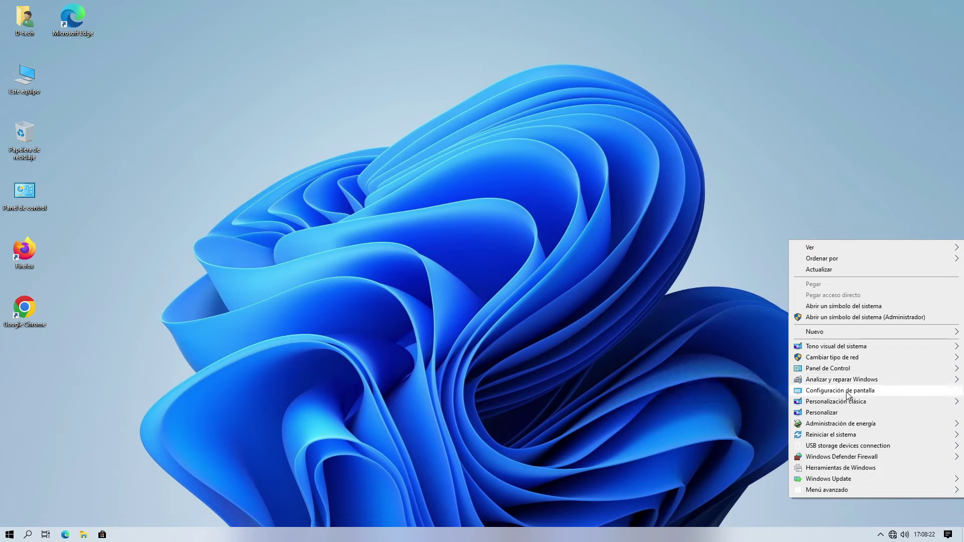
pyautogui.moveTo(853, 404)
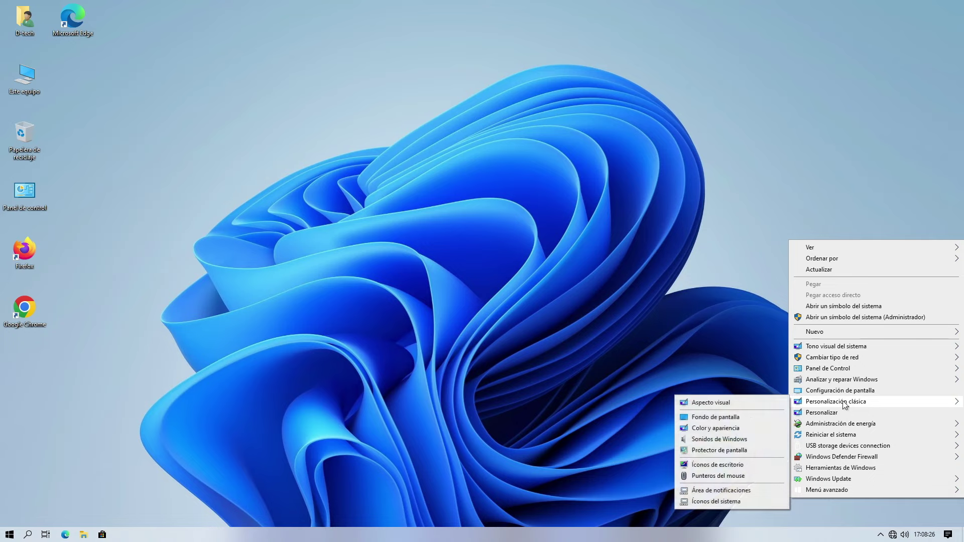
pyautogui.click(733, 418)
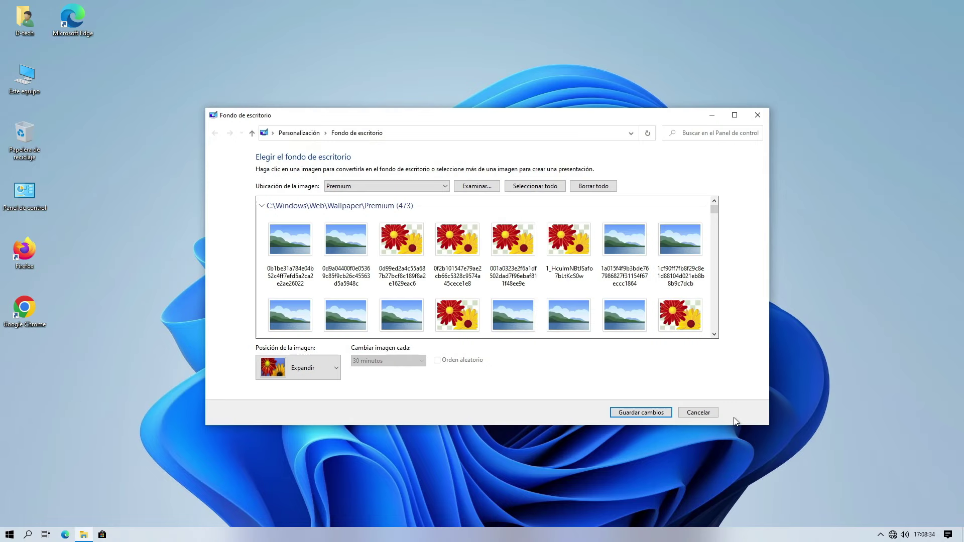
# - Browse the Premium wallpaper collection and save robot-16 as the only desktop background
pyautogui.click(478, 258)
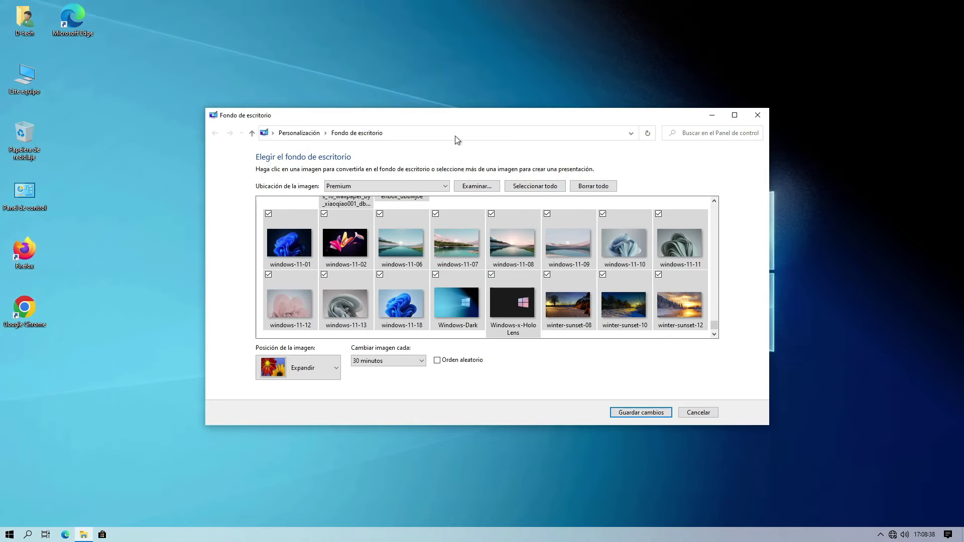
pyautogui.scroll(-2, 380, 254)
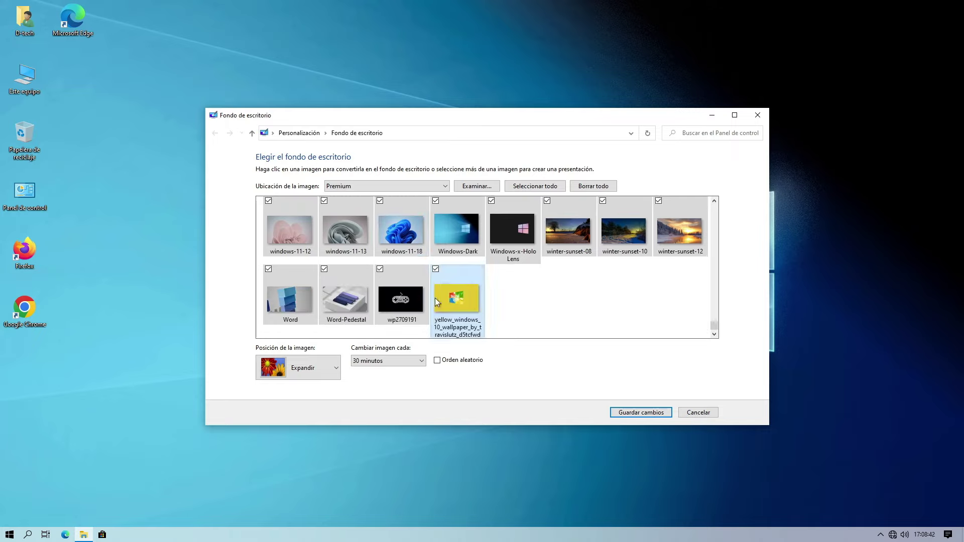
pyautogui.scroll(5, 435, 298)
pyautogui.scroll(10, 436, 301)
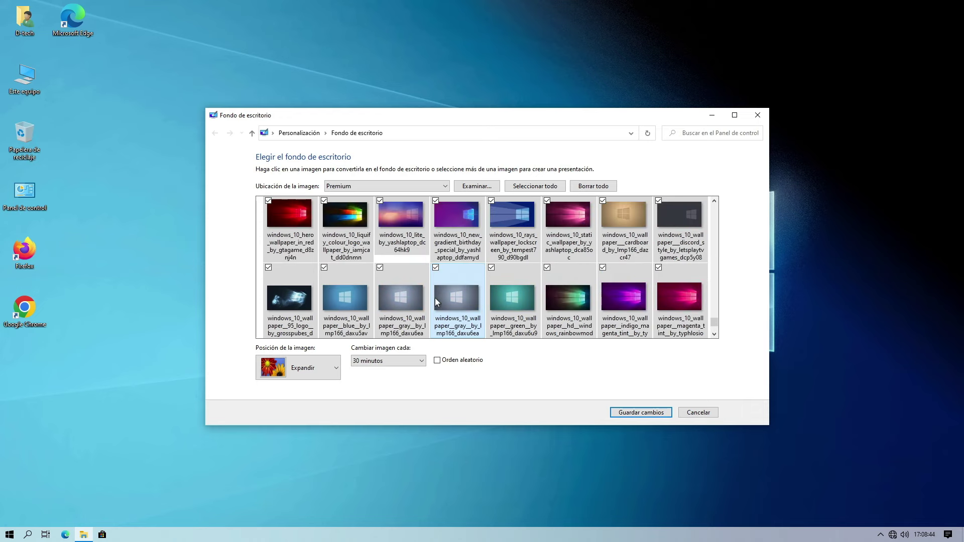
pyautogui.scroll(3, 435, 301)
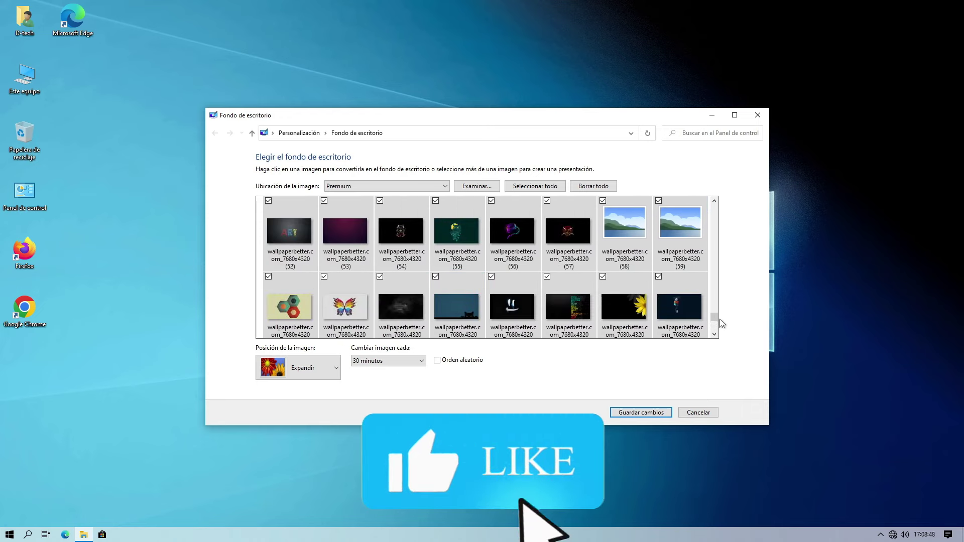
pyautogui.moveTo(716, 321); pyautogui.dragTo(711, 295)
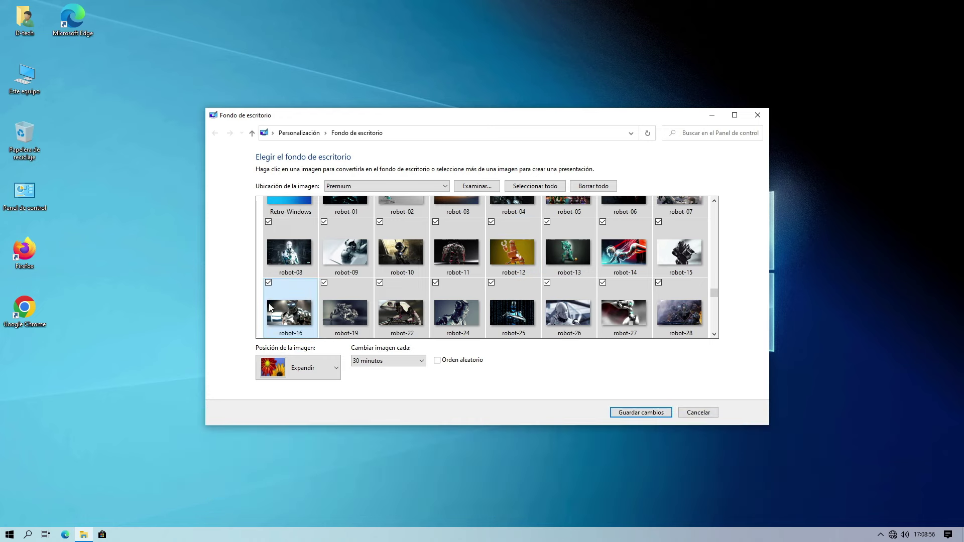
pyautogui.click(291, 309)
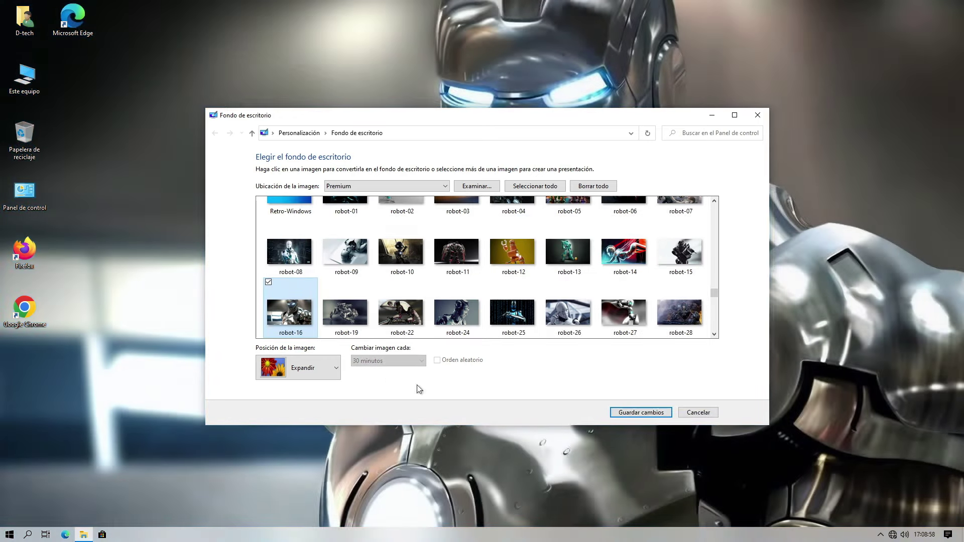
pyautogui.click(639, 415)
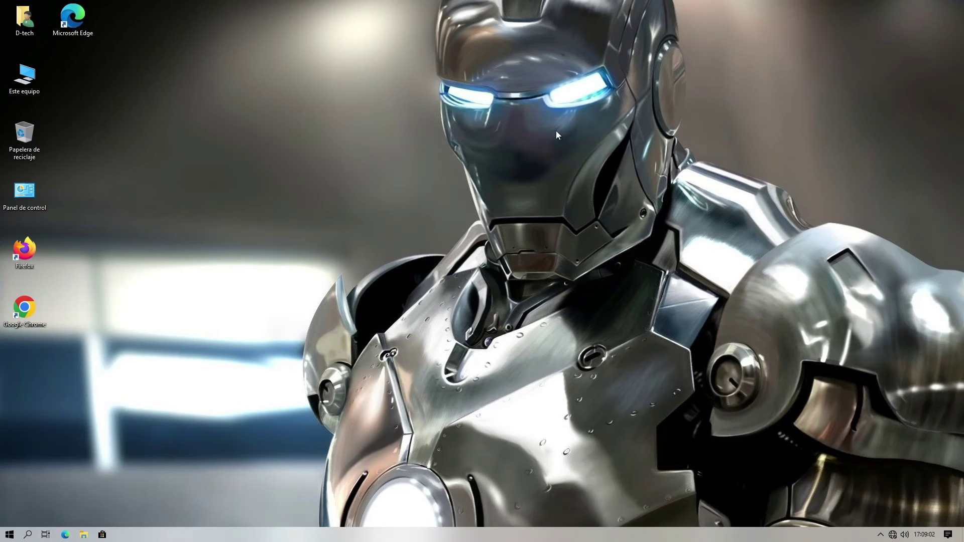
# - Apply the Night Diamond - Sapphire Blue v3.0 mouse pointer scheme, replacing the original scheme of that name
pyautogui.rightClick(805, 173)
pyautogui.moveTo(859, 268)
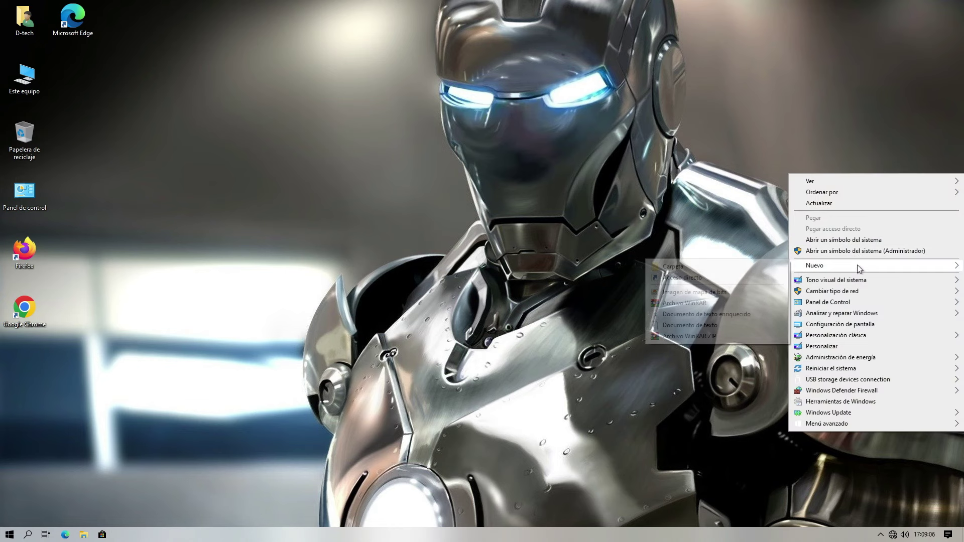
pyautogui.moveTo(844, 335)
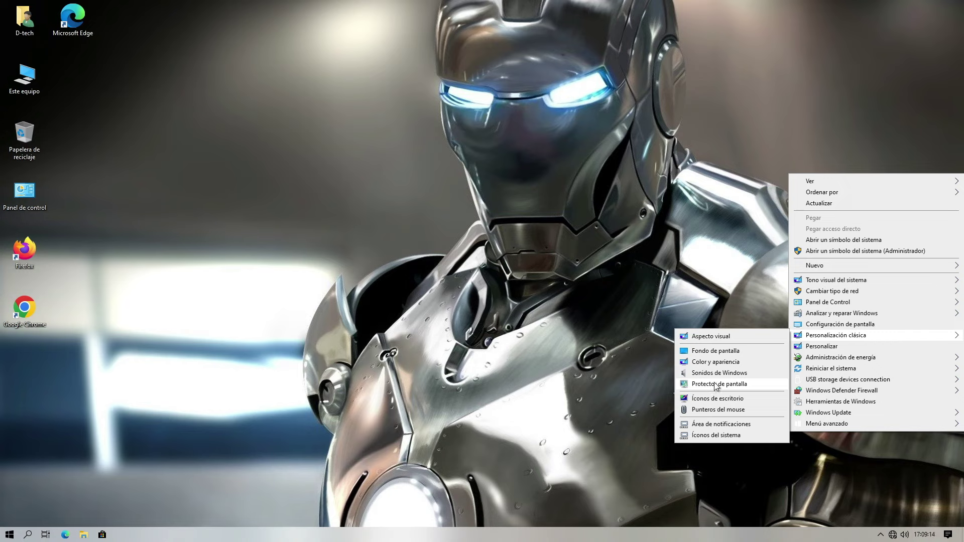
pyautogui.click(708, 410)
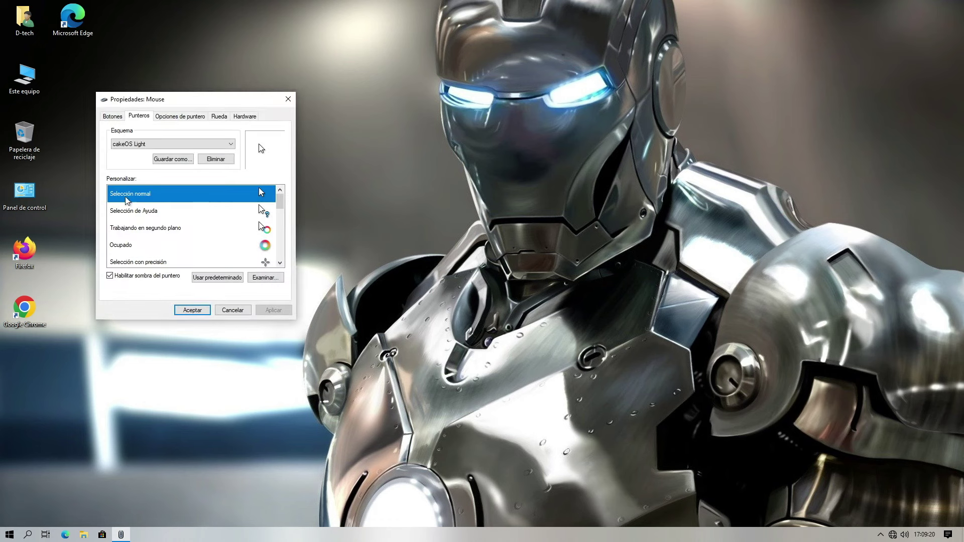
pyautogui.scroll(-3, 181, 208)
pyautogui.scroll(3, 182, 209)
pyautogui.click(196, 146)
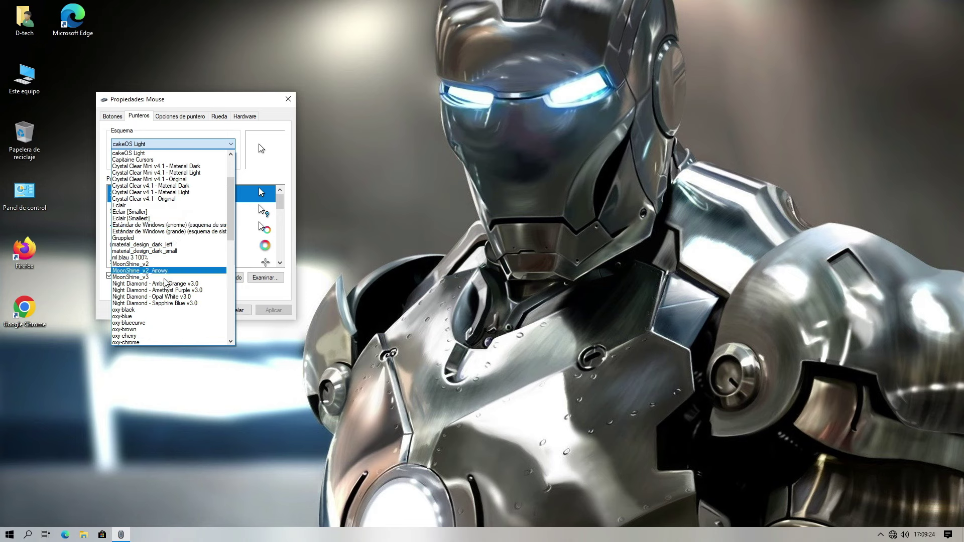
pyautogui.click(154, 304)
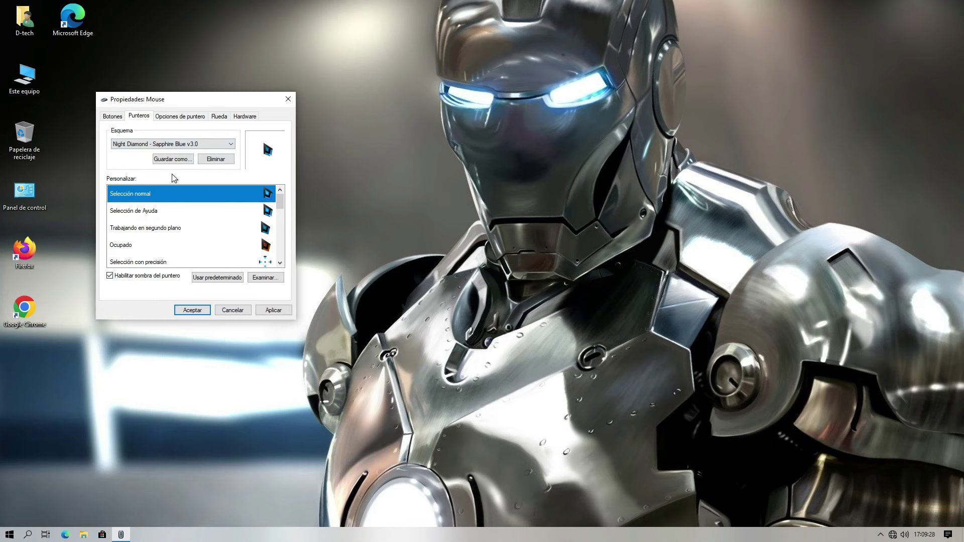
pyautogui.click(274, 312)
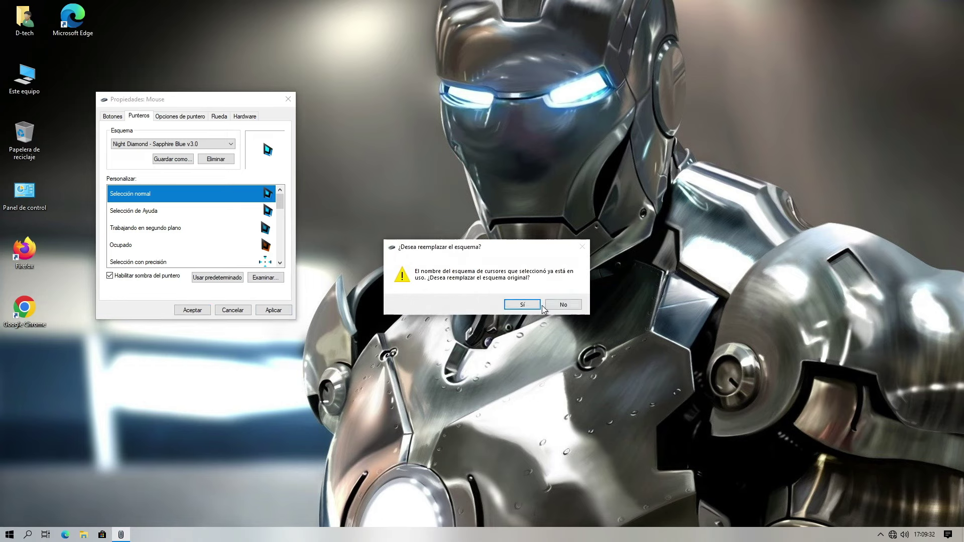
pyautogui.click(522, 305)
pyautogui.click(192, 310)
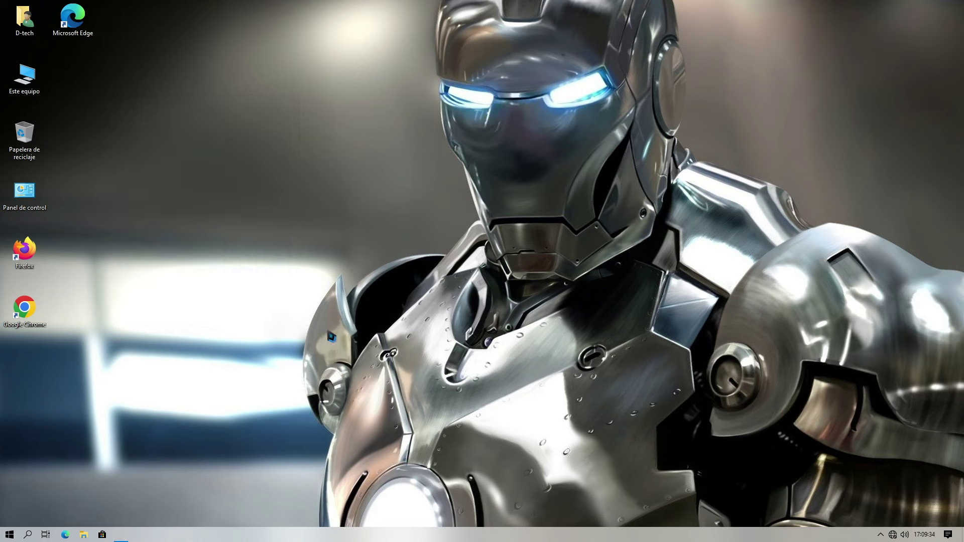
# - Look over the custom desktop options from Tono visual del sistema to Administración de energía, and view the available power plans in Opciones de energía
pyautogui.rightClick(756, 148)
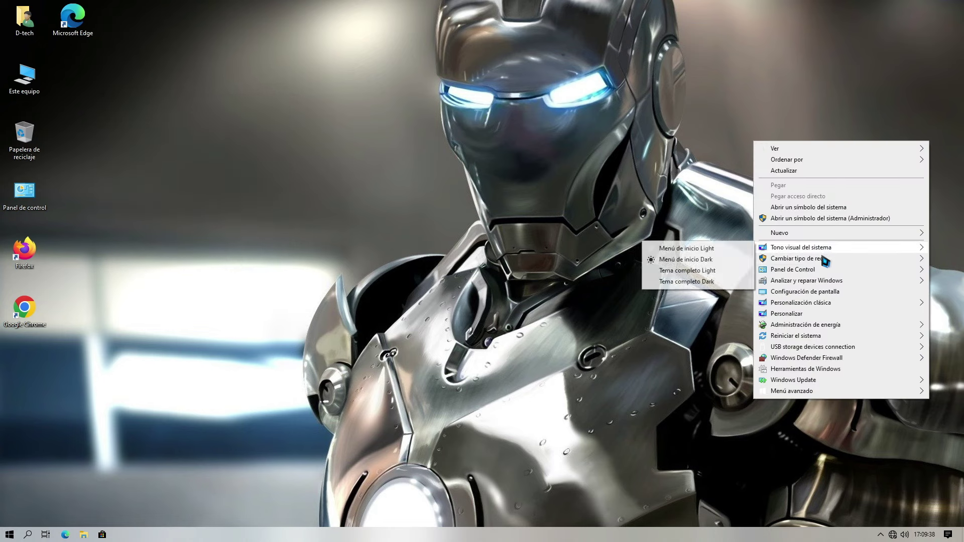
pyautogui.moveTo(819, 284)
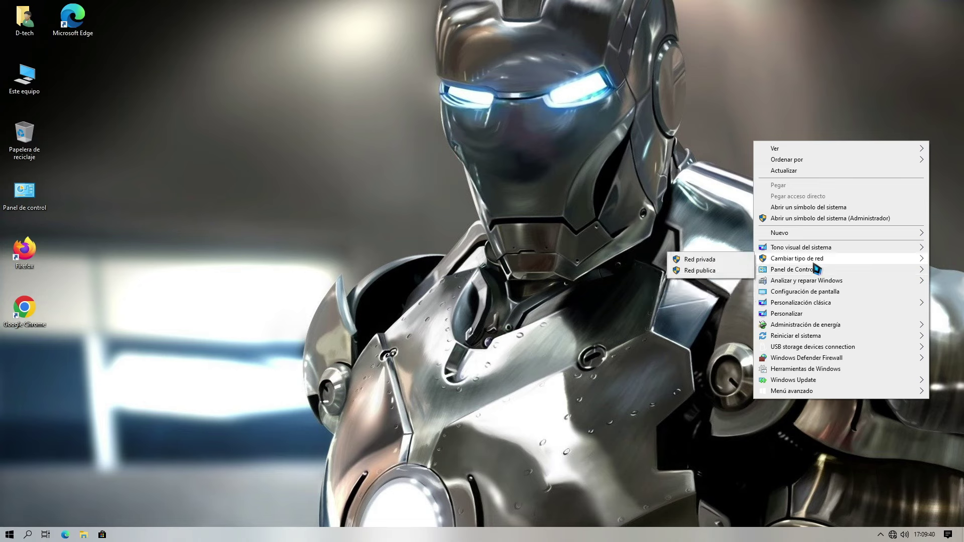
pyautogui.moveTo(805, 303)
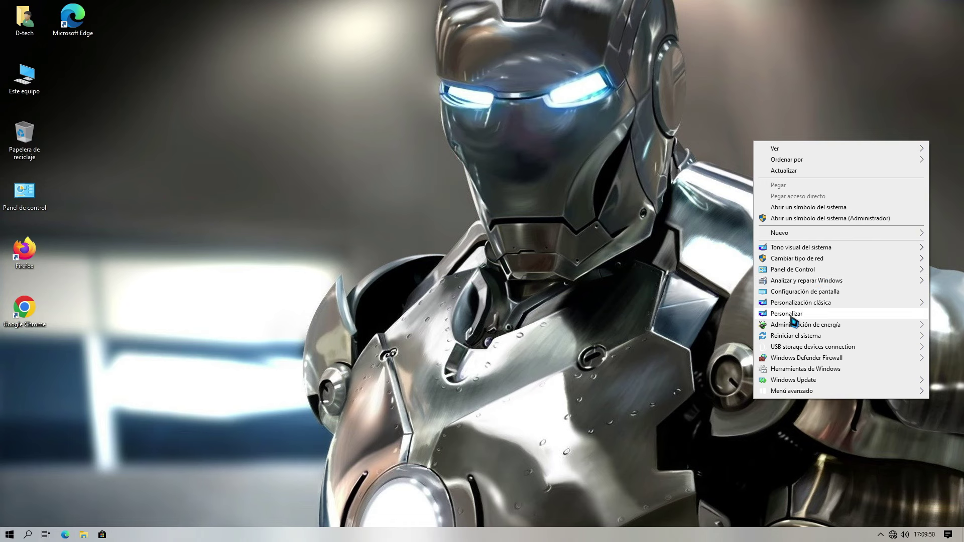
pyautogui.moveTo(802, 326)
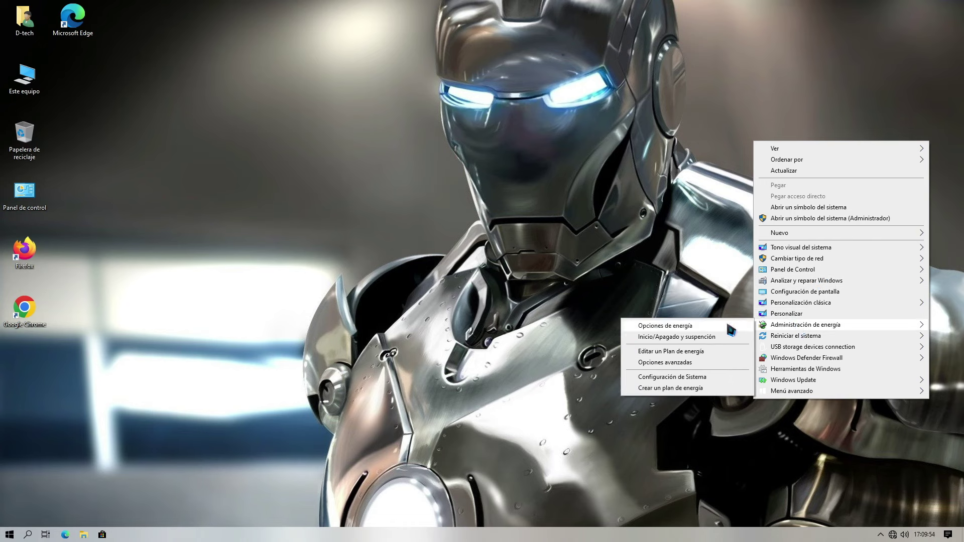
pyautogui.click(695, 329)
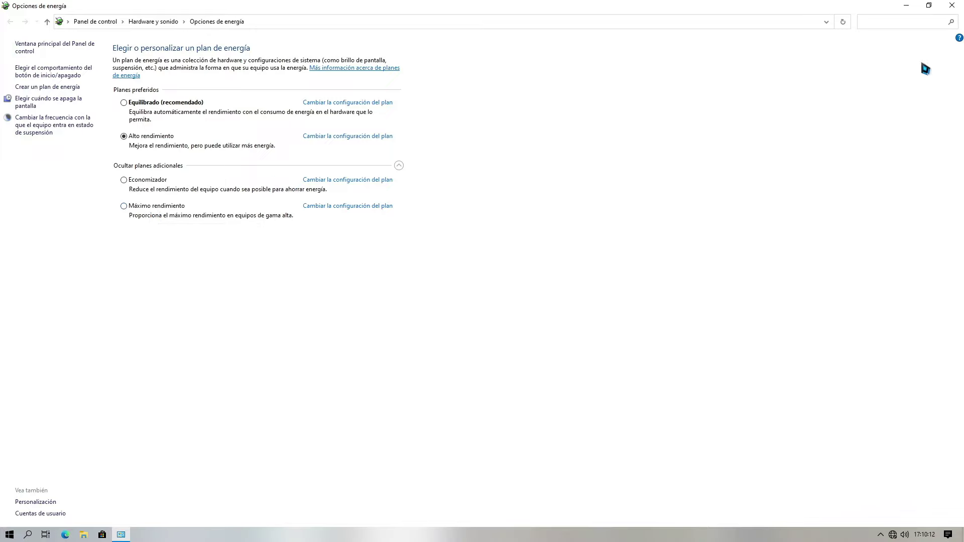
pyautogui.click(951, 5)
# - Examine the remaining custom desktop options, from Reiniciar el sistema and Herramientas de Windows to the tools under Menú avanzado
pyautogui.rightClick(759, 199)
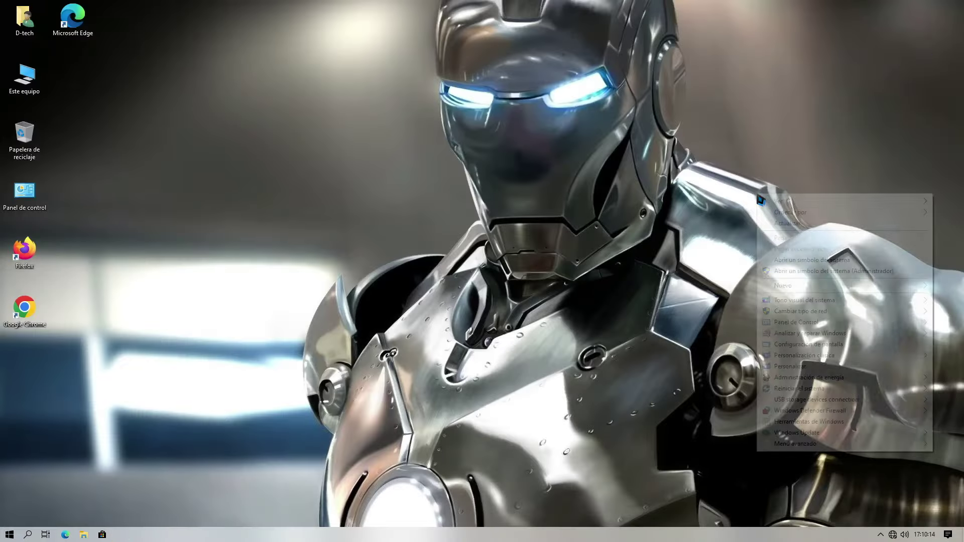
pyautogui.moveTo(803, 378)
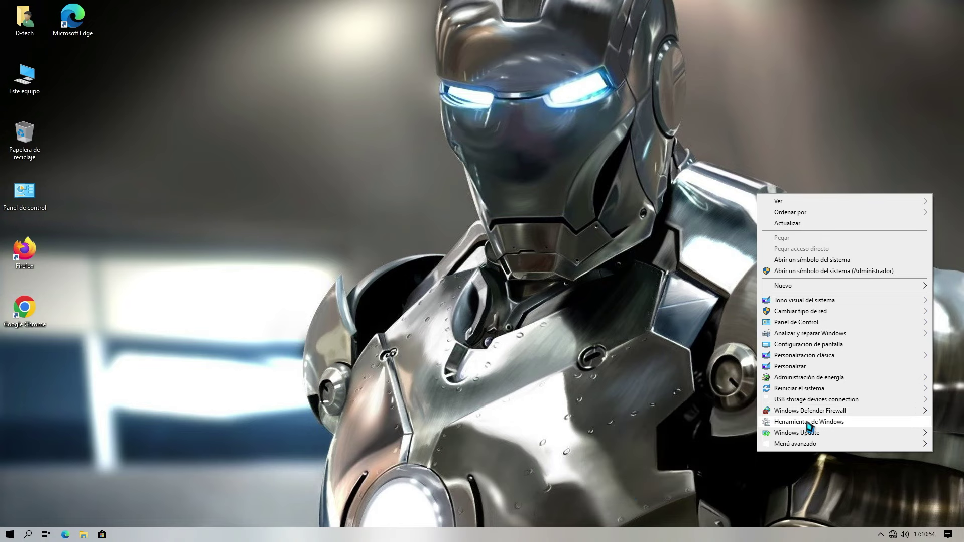
pyautogui.moveTo(801, 436)
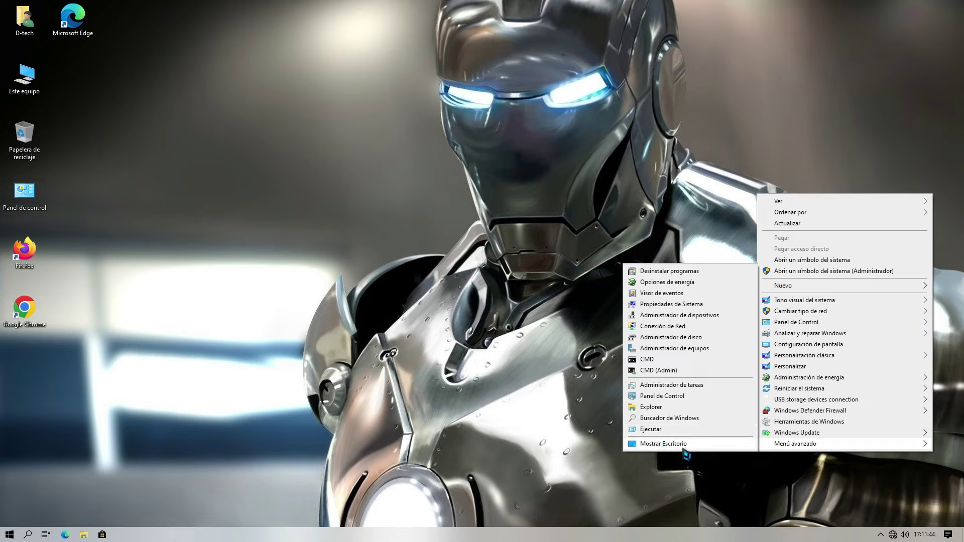
pyautogui.click(498, 379)
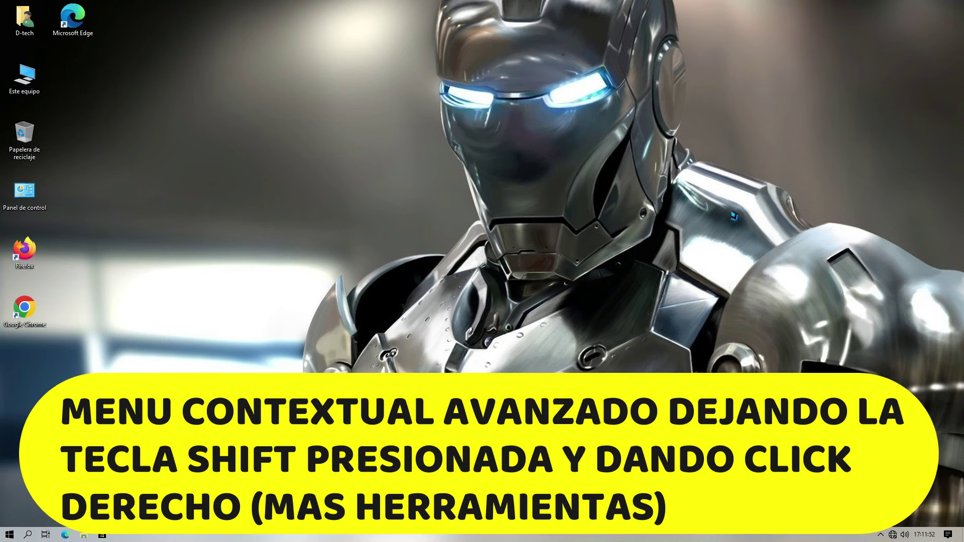
# - Examine the extended set of desktop context options, including Solucionador de problemas, Comprimir el sistema and SFC /SCANNOW
pyautogui.keyDown('shift'); pyautogui.rightClick(717, 161); pyautogui.keyUp('shift')
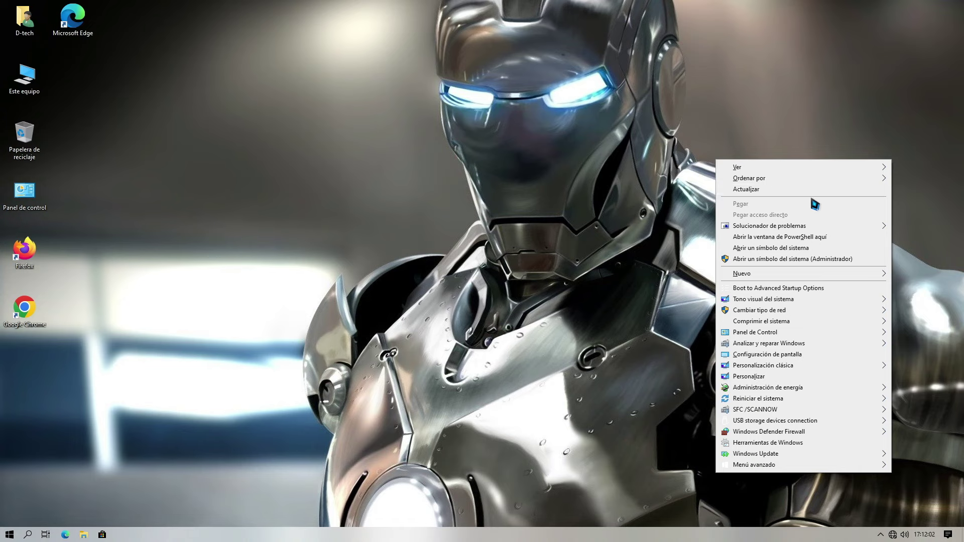
pyautogui.moveTo(799, 226)
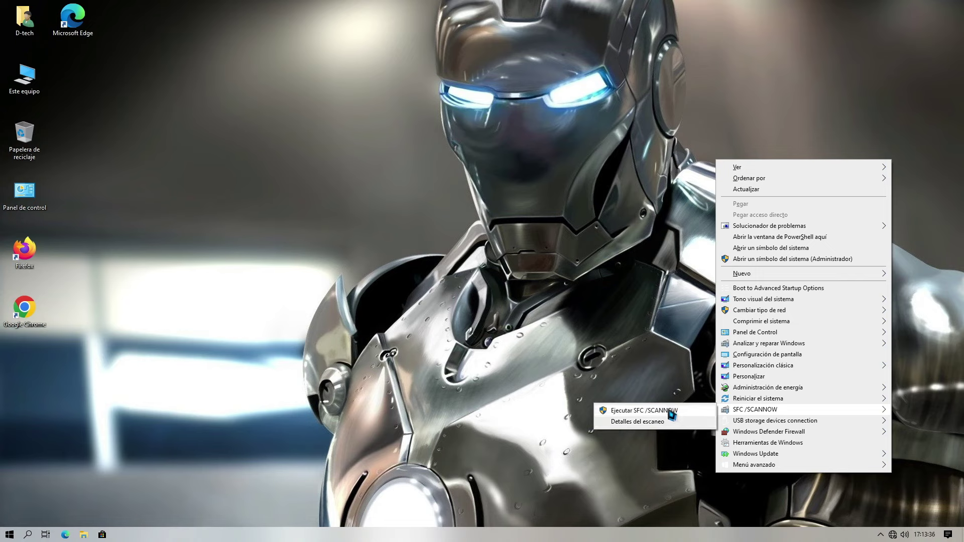
pyautogui.click(688, 315)
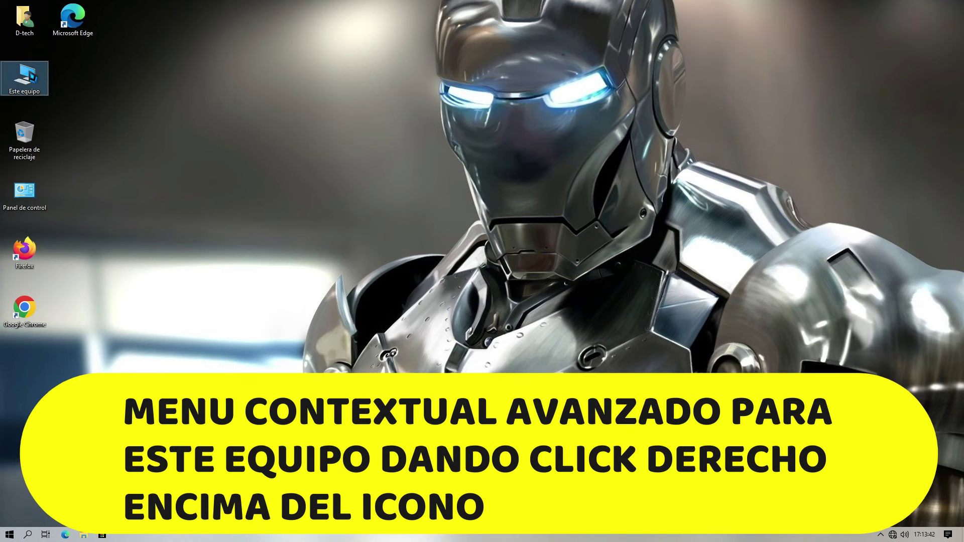
# - Examine the context options of Este equipo, covering Herramientas, Herramientas de Sistema and Opciones de Apagado
pyautogui.rightClick(29, 71)
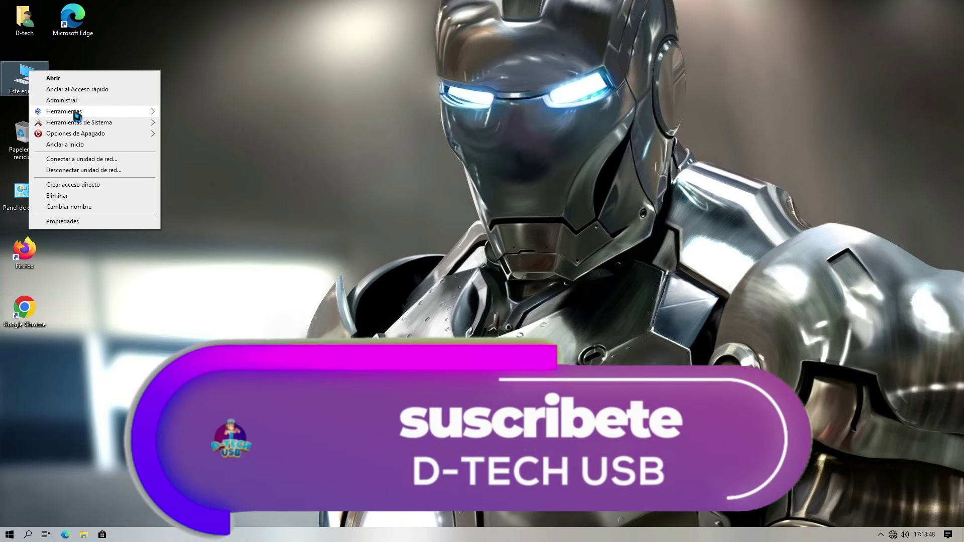
pyautogui.moveTo(76, 114)
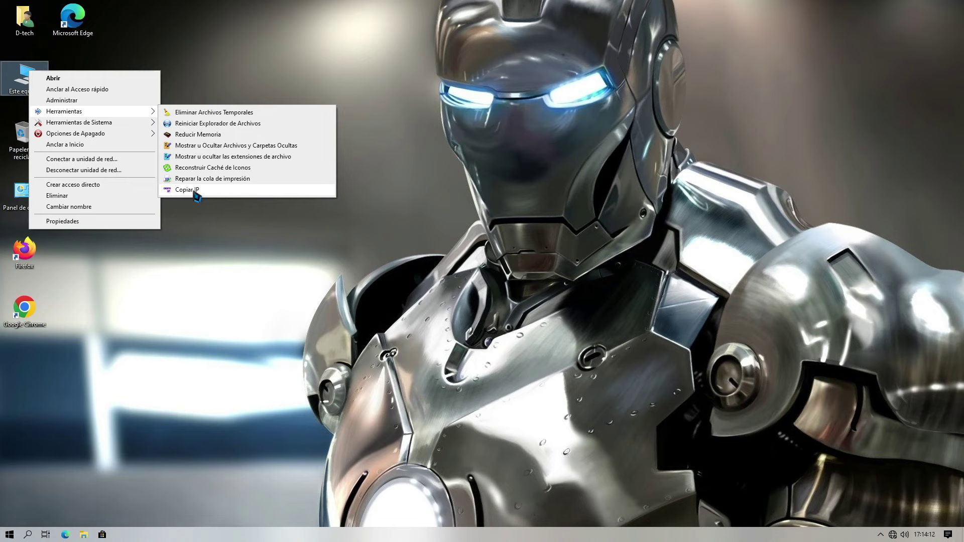
pyautogui.moveTo(112, 123)
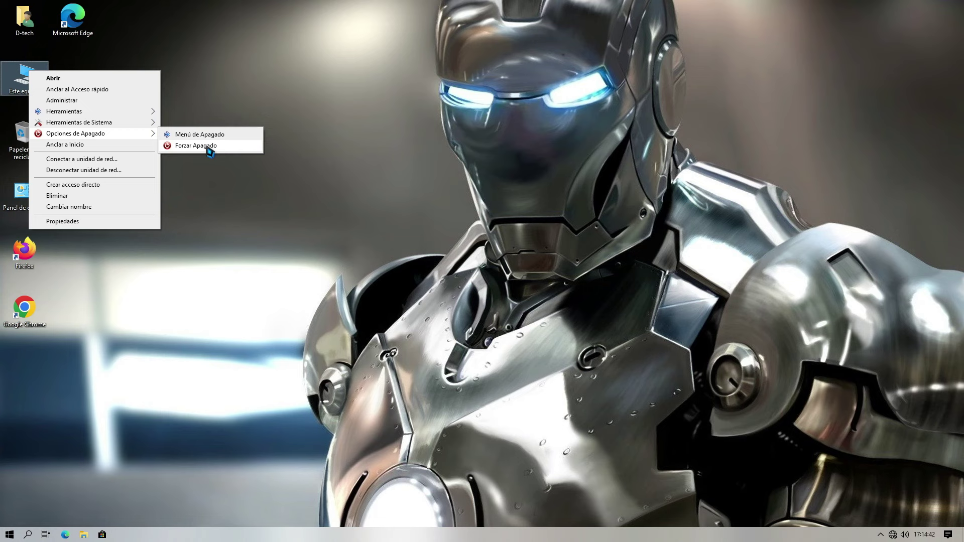
pyautogui.click(231, 80)
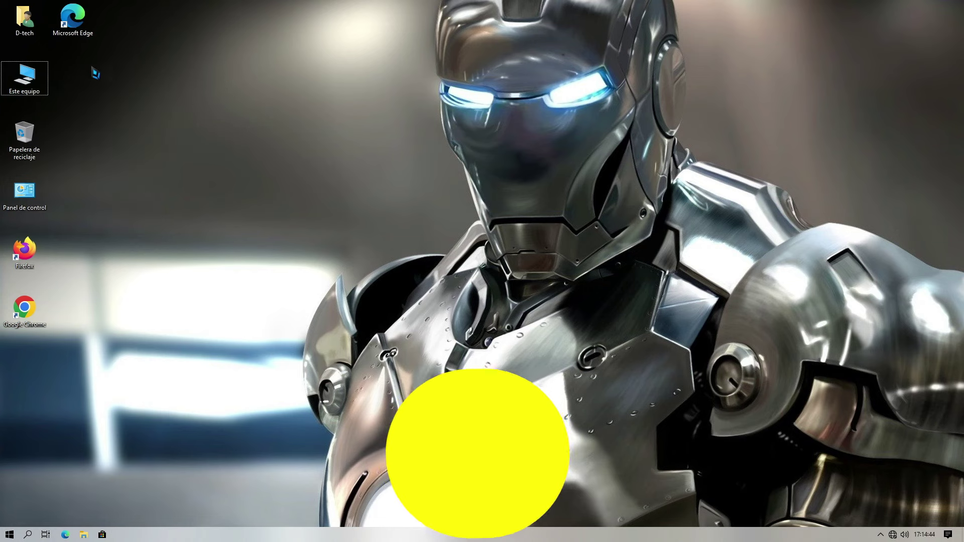
# - Show the context options offered for the Microsoft Edge desktop shortcut
pyautogui.click(79, 19)
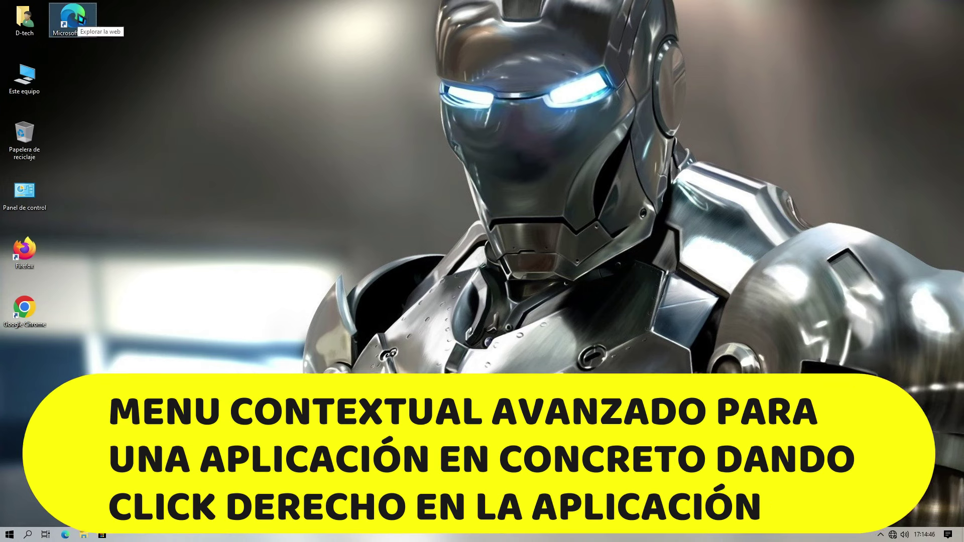
pyautogui.rightClick(79, 19)
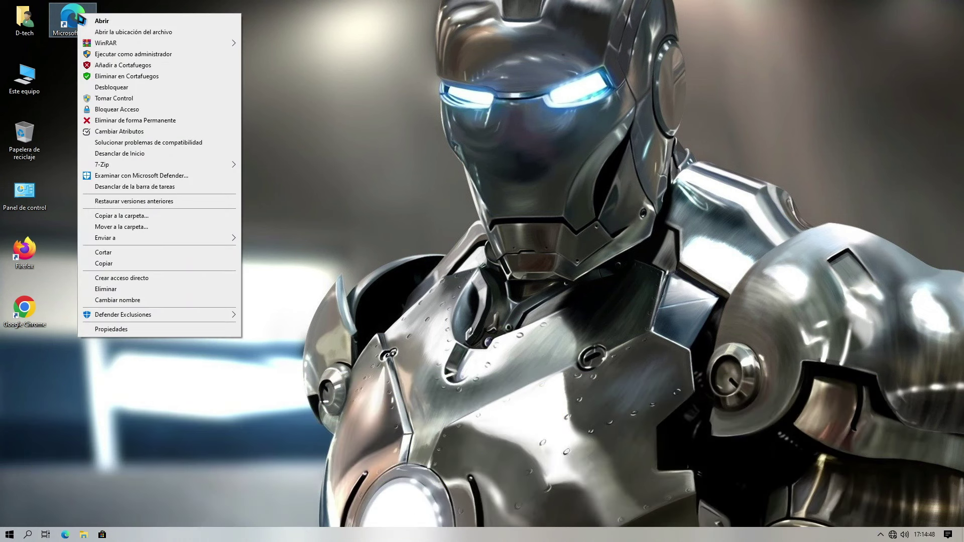